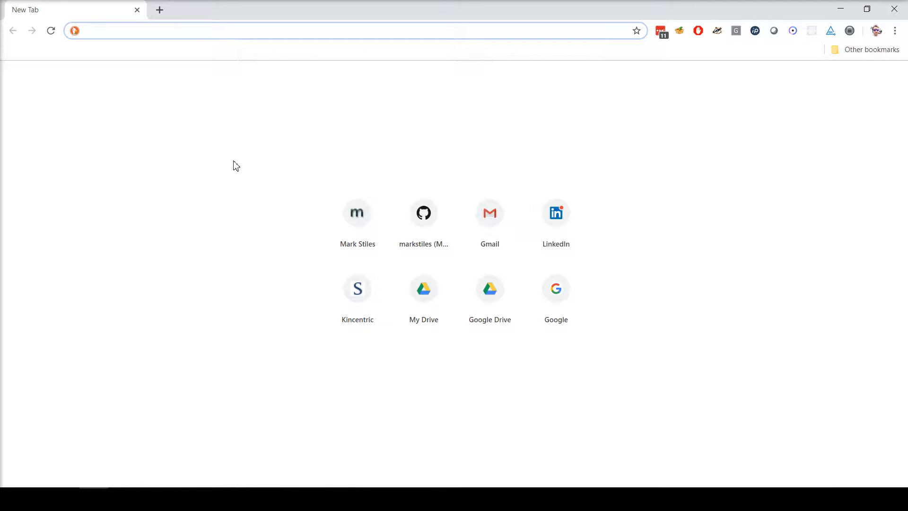
# Go to the GitHub profile page suggested by the 'gith' address autocomplete.
pyautogui.write('github.com/markstiles')
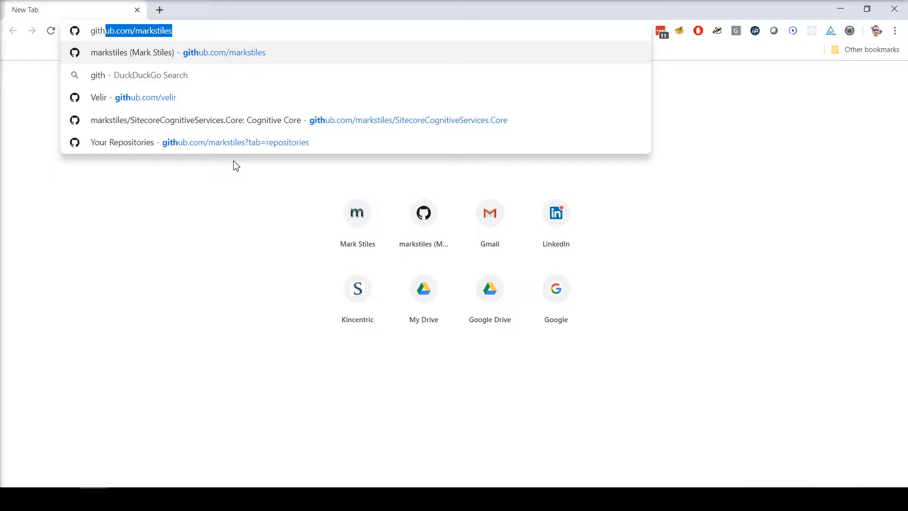
pyautogui.press('Return')
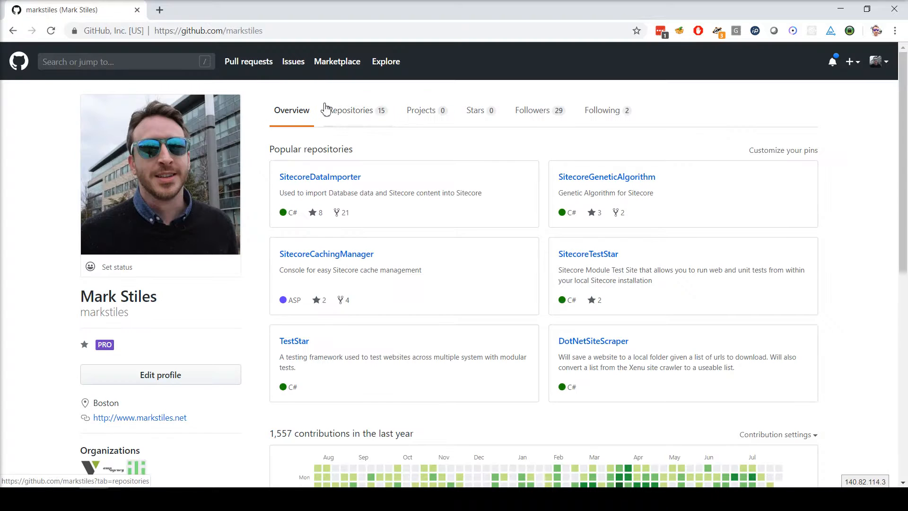
# Download SitecoreCognitiveServices.Core from the Repositories list as a ZIP, then minimise Chrome.
pyautogui.click(341, 114)
pyautogui.click(279, 198)
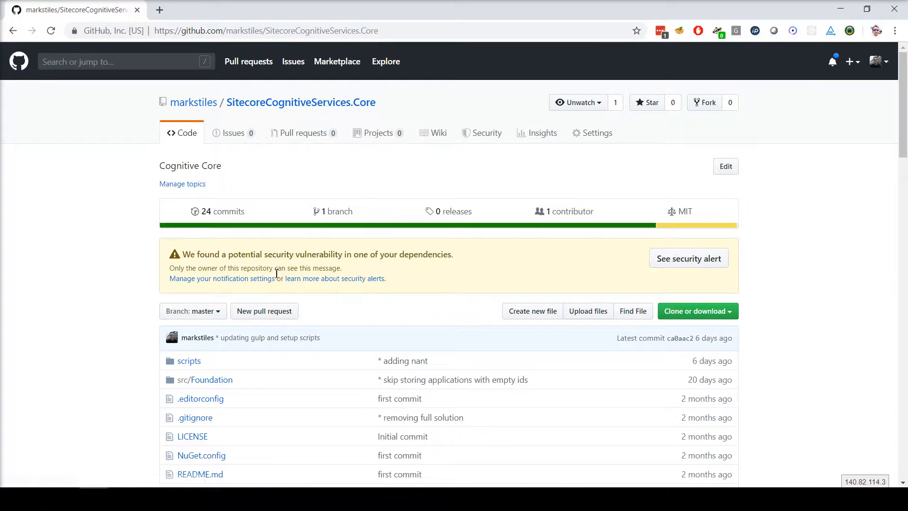
pyautogui.click(708, 311)
pyautogui.click(688, 409)
pyautogui.click(798, 261)
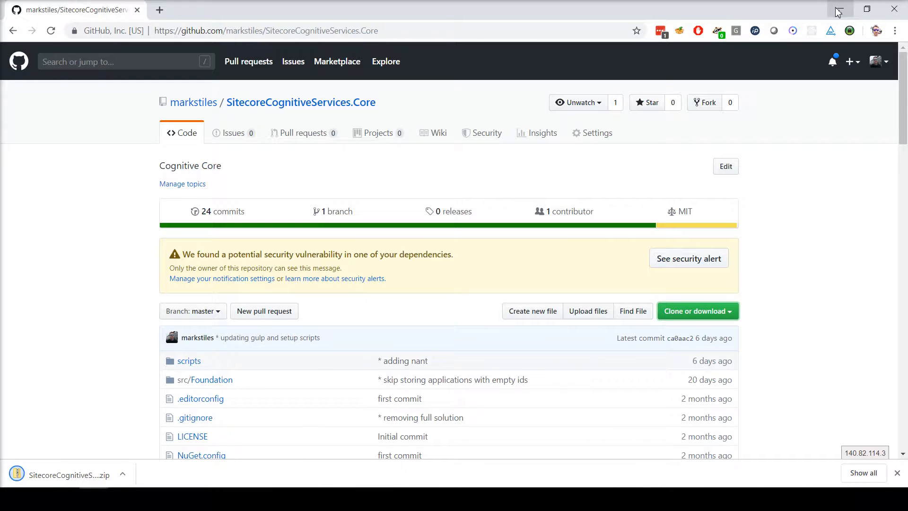
pyautogui.click(838, 11)
# Extract the downloaded repository zip onto the desktop with 7-Zip Extract Here.
pyautogui.moveTo(27, 143); pyautogui.dragTo(54, 208)
pyautogui.moveTo(99, 216)
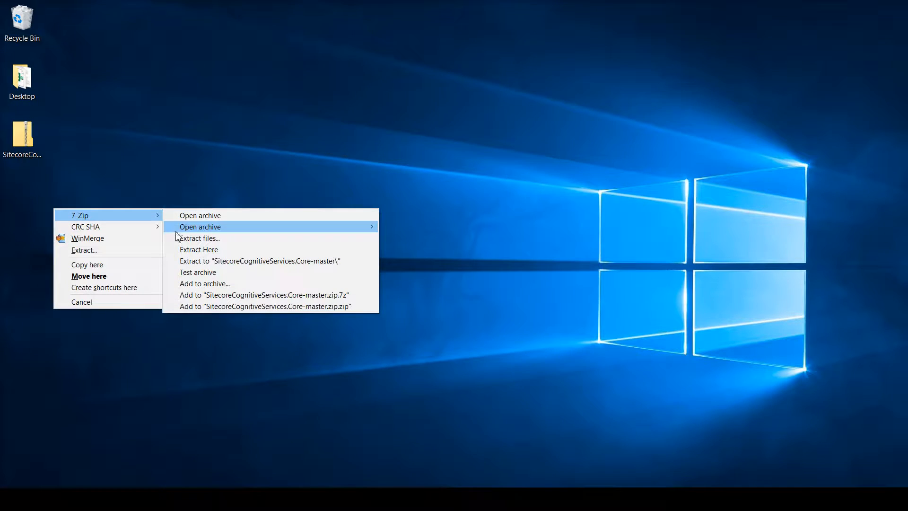
pyautogui.click(194, 250)
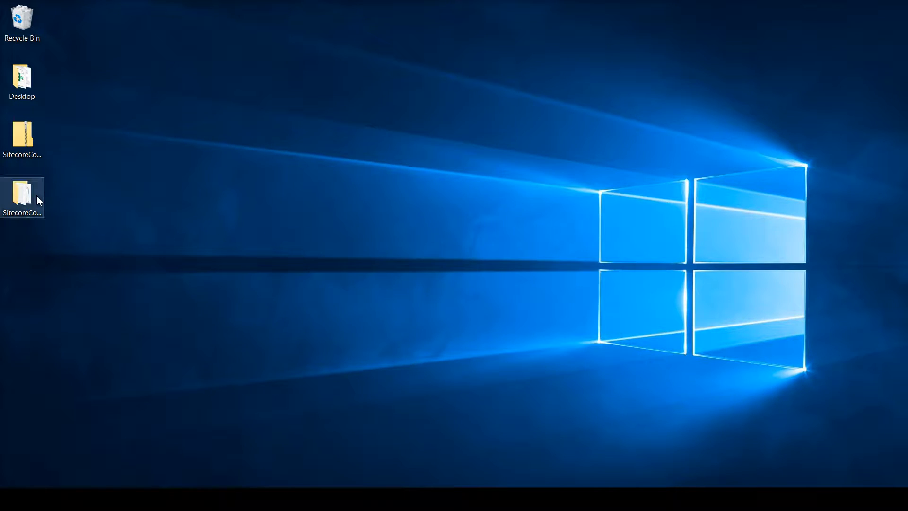
# Run setup.bat in the extracted SitecoreCognitiveServices.Core-master folder to install the npm packages.
pyautogui.doubleClick(37, 197)
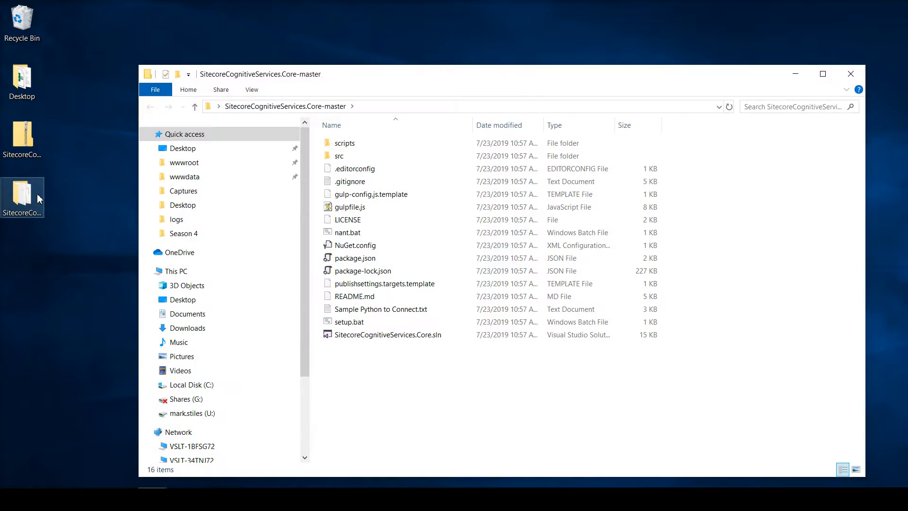
pyautogui.doubleClick(349, 324)
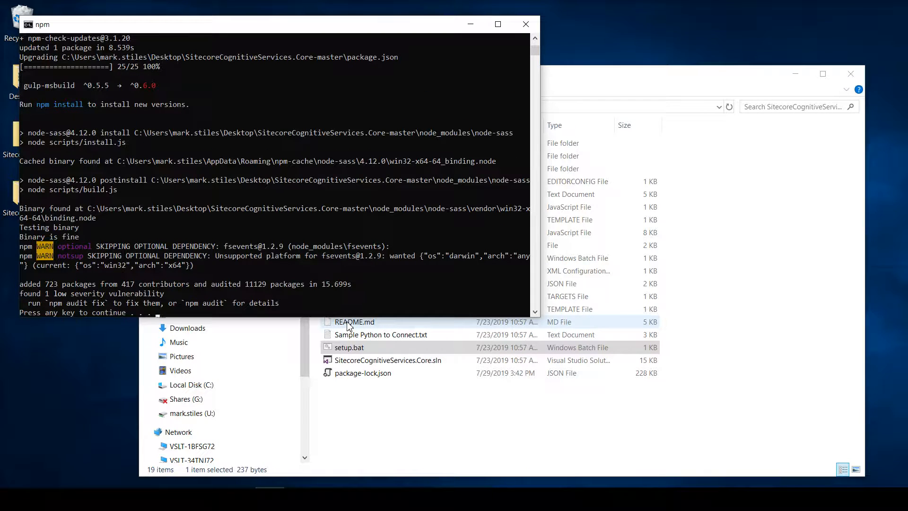
pyautogui.press('Return')
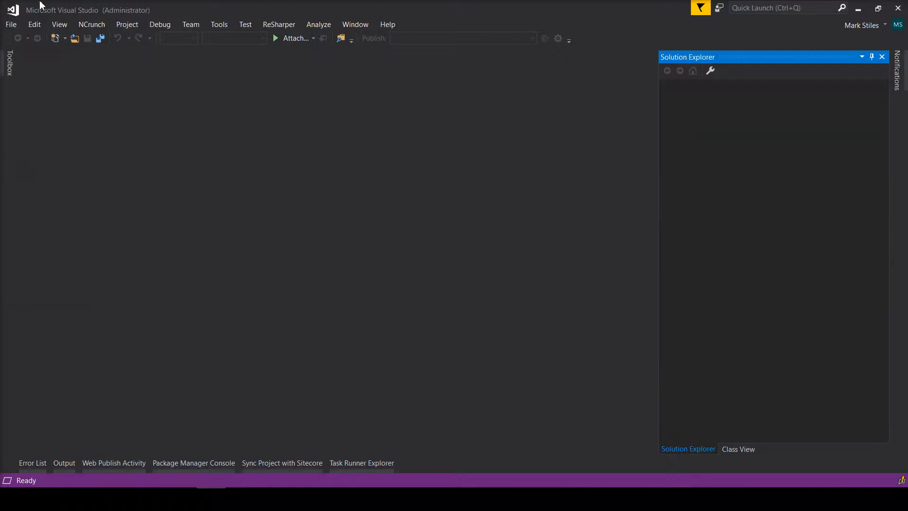
# Open SitecoreCognitiveServices.Core.sln from the SitecoreCognitiveServices.Core-master folder on the desktop.
pyautogui.click(11, 25)
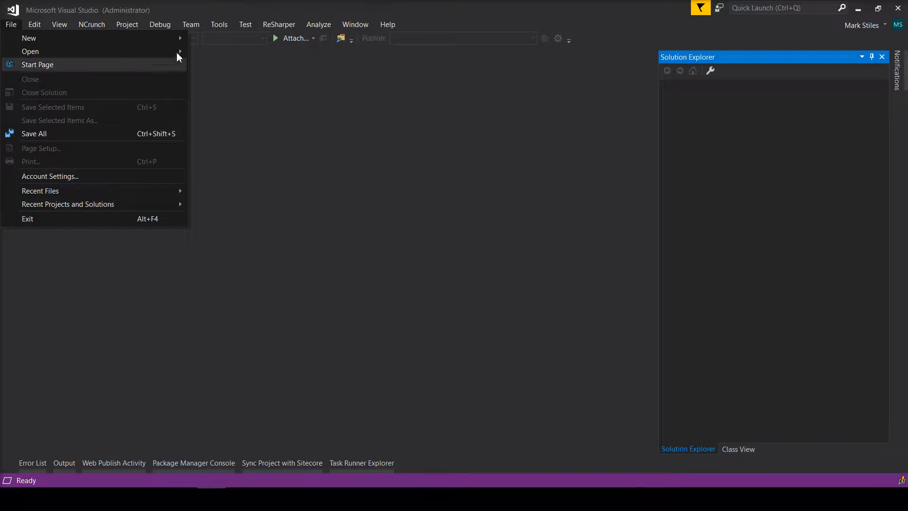
pyautogui.moveTo(177, 52)
pyautogui.click(211, 55)
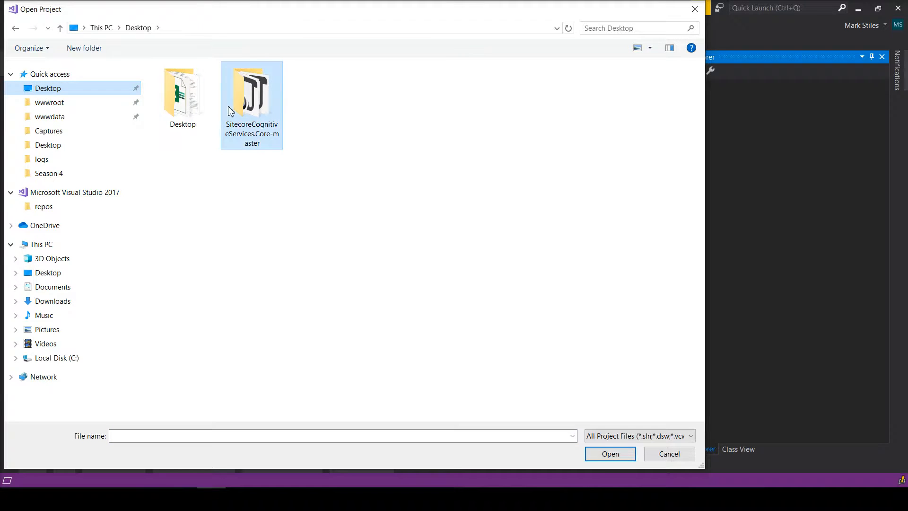
pyautogui.doubleClick(232, 114)
pyautogui.click(217, 123)
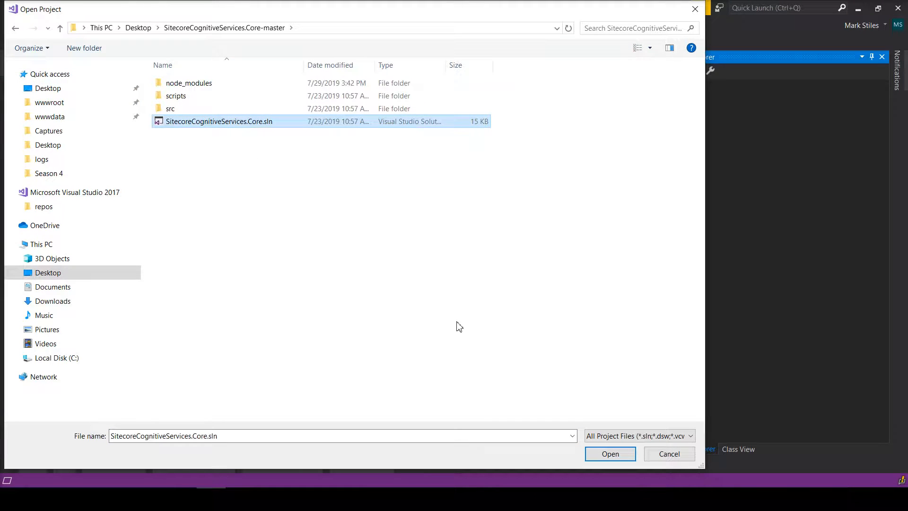
pyautogui.click(609, 454)
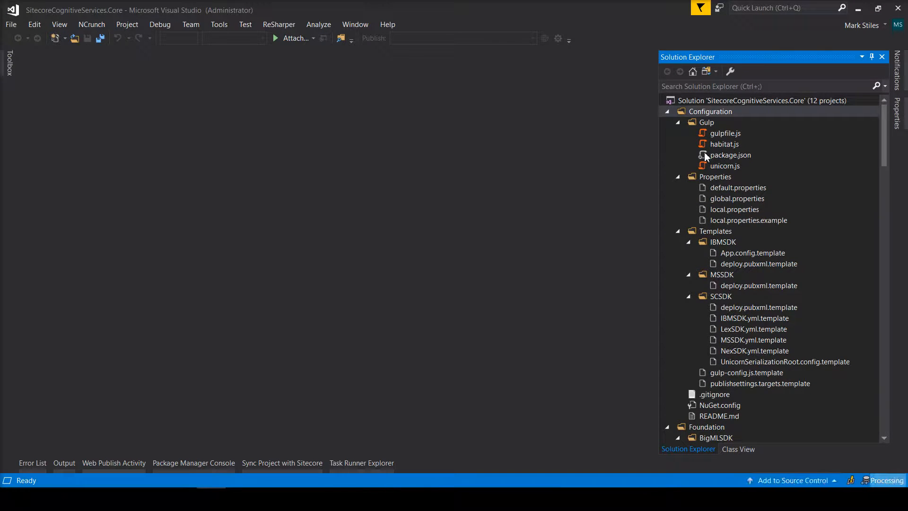
# Collapse the Gulp, Templates, BigMLSDK, IBMSDK, LexSDK and MSSDK folders in Solution Explorer.
pyautogui.click(681, 124)
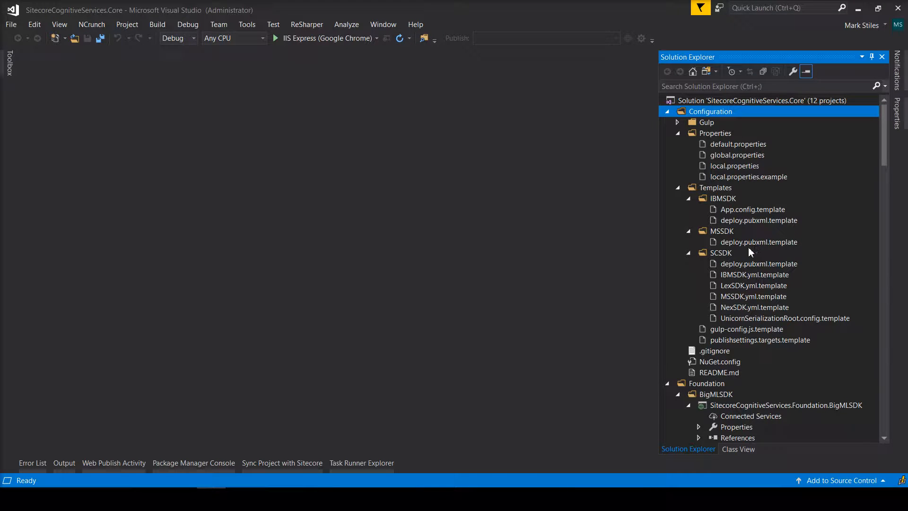
pyautogui.click(678, 188)
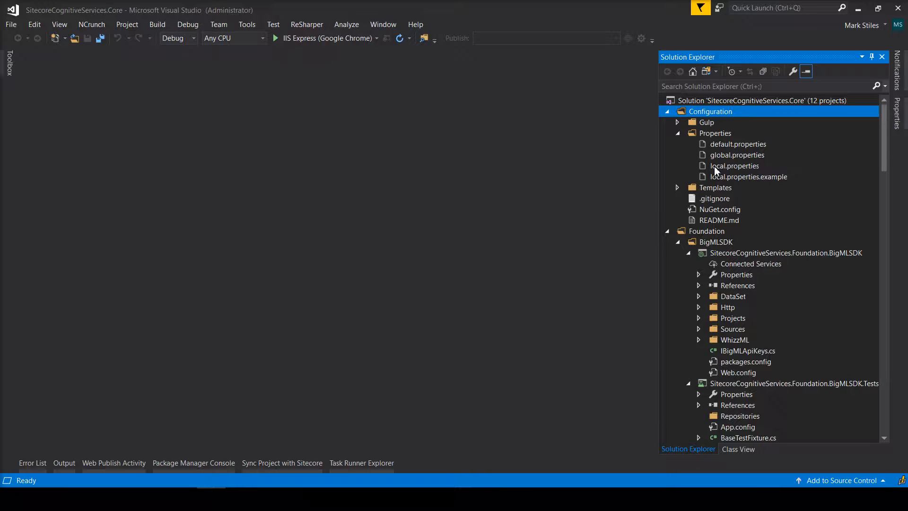
pyautogui.click(679, 243)
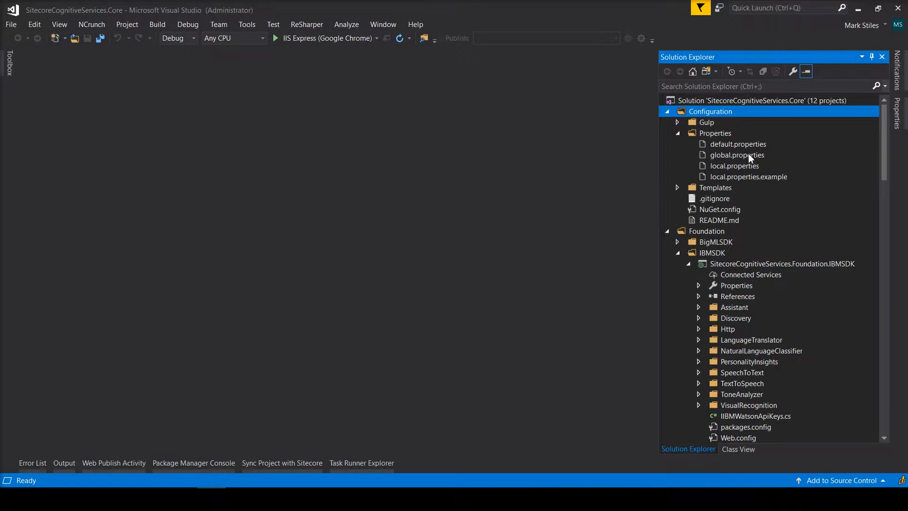
pyautogui.click(677, 254)
pyautogui.click(678, 264)
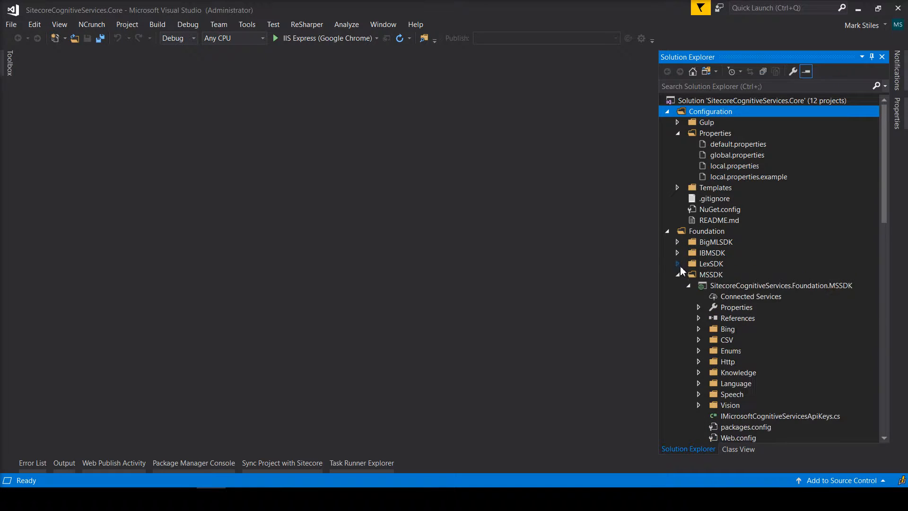
pyautogui.click(679, 275)
# Collapse the NexSDK, SCSDK and TRSDK folders and SCSDK projects, then open local.properties.
pyautogui.click(680, 292)
pyautogui.click(678, 286)
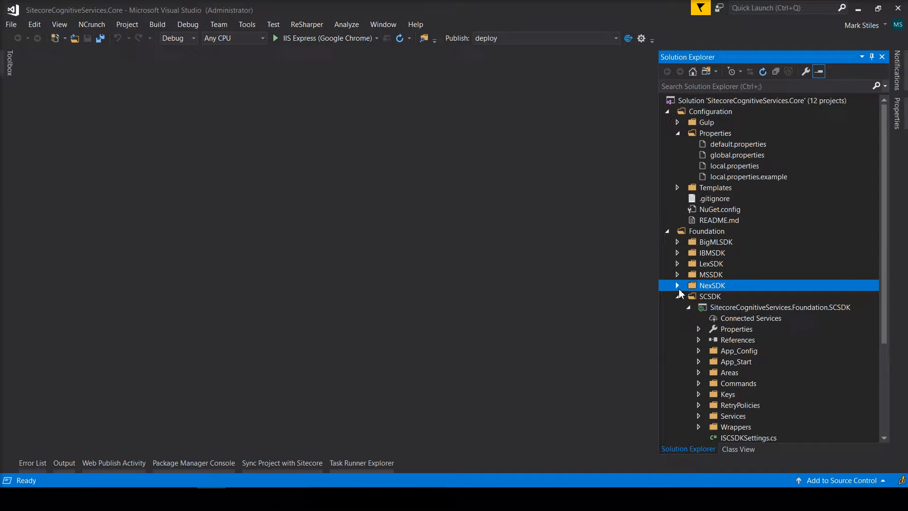
pyautogui.click(680, 295)
pyautogui.click(677, 307)
pyautogui.click(678, 296)
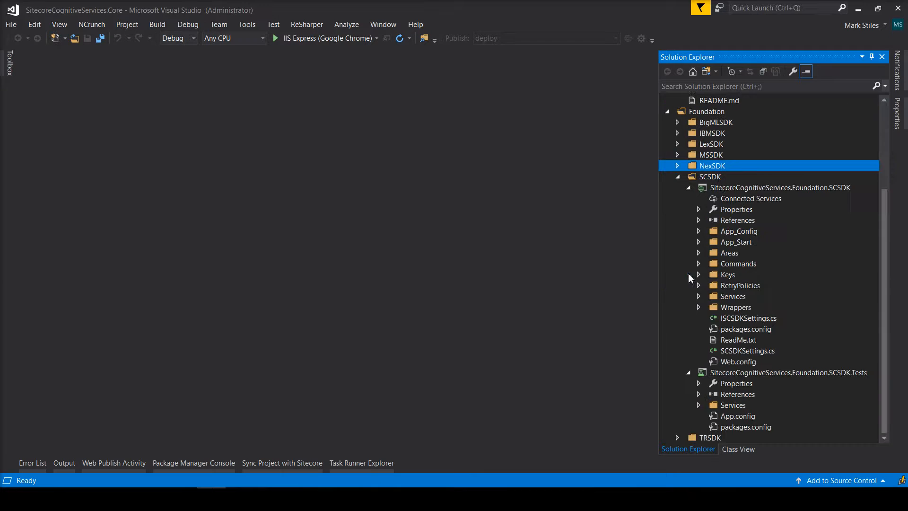
pyautogui.click(688, 187)
pyautogui.click(688, 318)
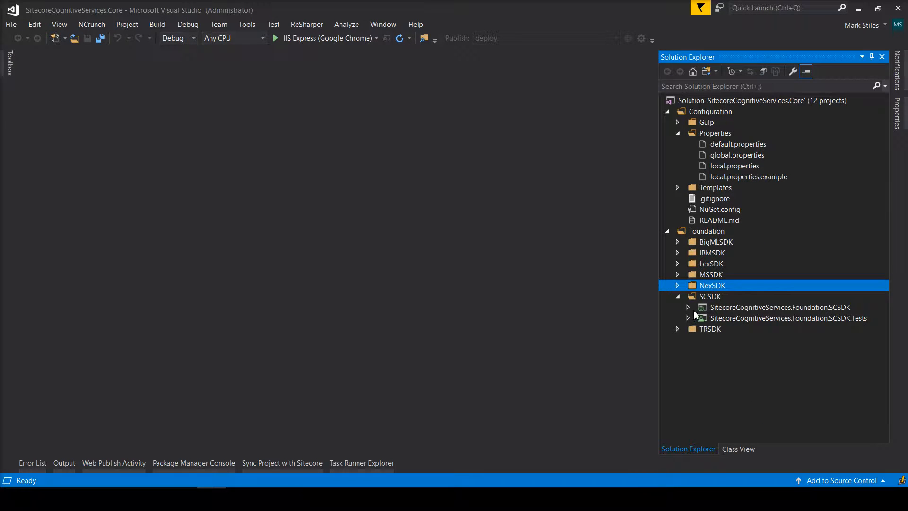
pyautogui.doubleClick(722, 166)
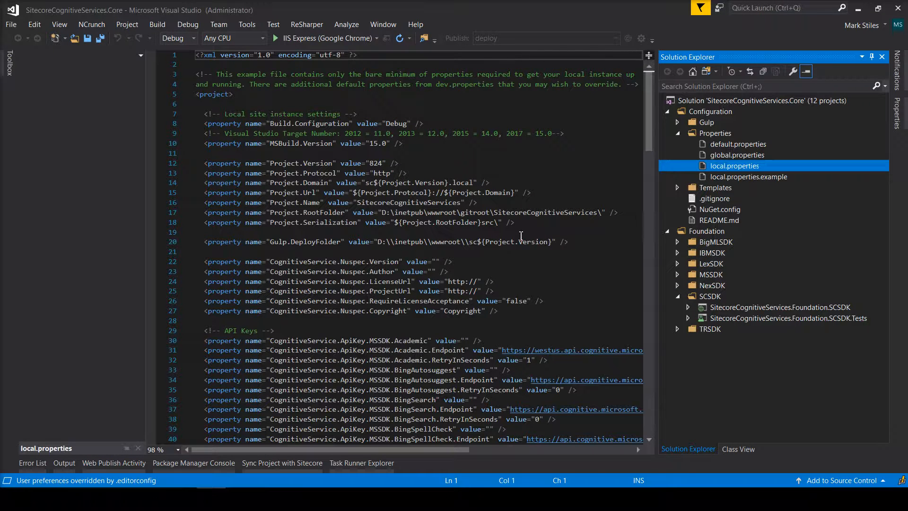
# Change Project.Version from 824 to 825 in local.properties and save.
pyautogui.click(384, 166)
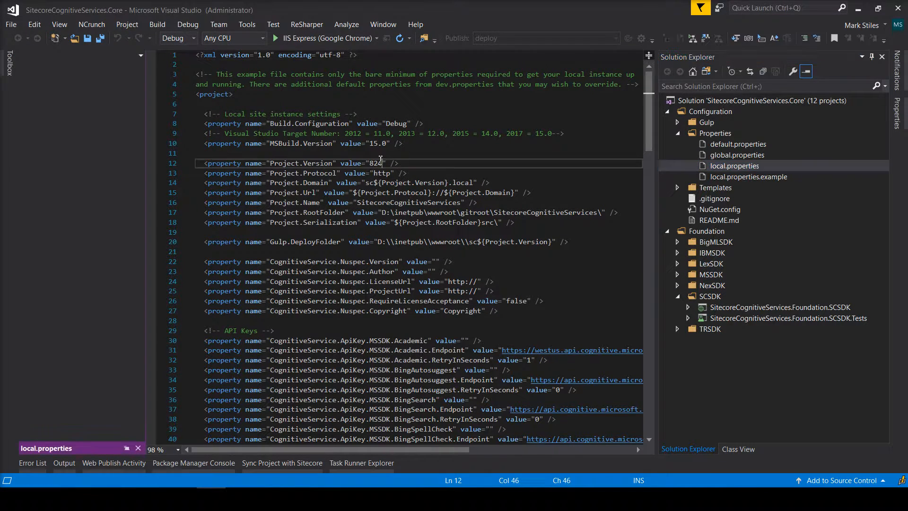
pyautogui.moveTo(369, 143); pyautogui.dragTo(400, 148)
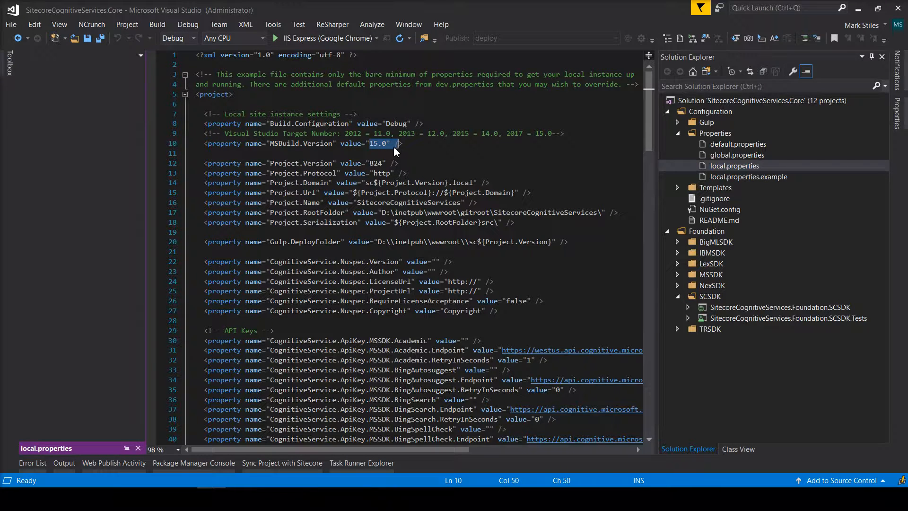
pyautogui.moveTo(395, 133); pyautogui.dragTo(475, 133)
pyautogui.click(380, 163)
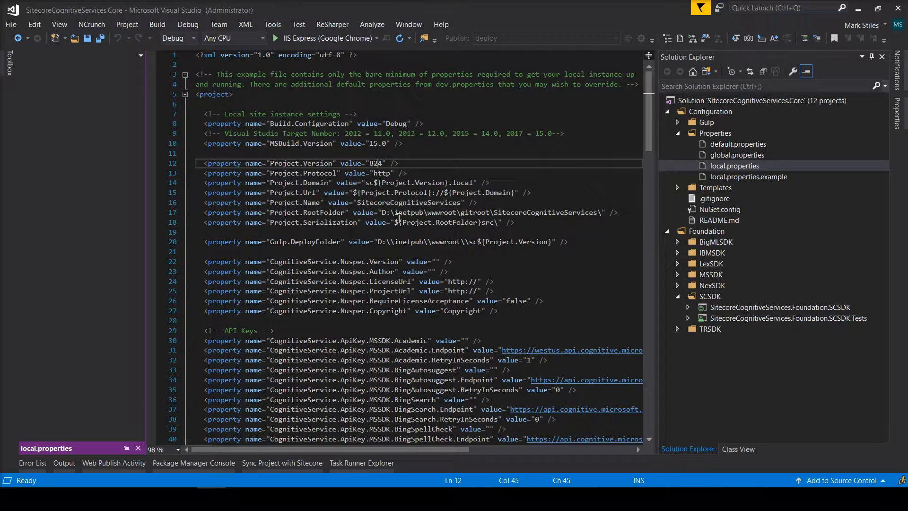
pyautogui.press('Delete')
pyautogui.write('5')
pyautogui.click(511, 177)
pyautogui.hotkey('ctrl', 's')
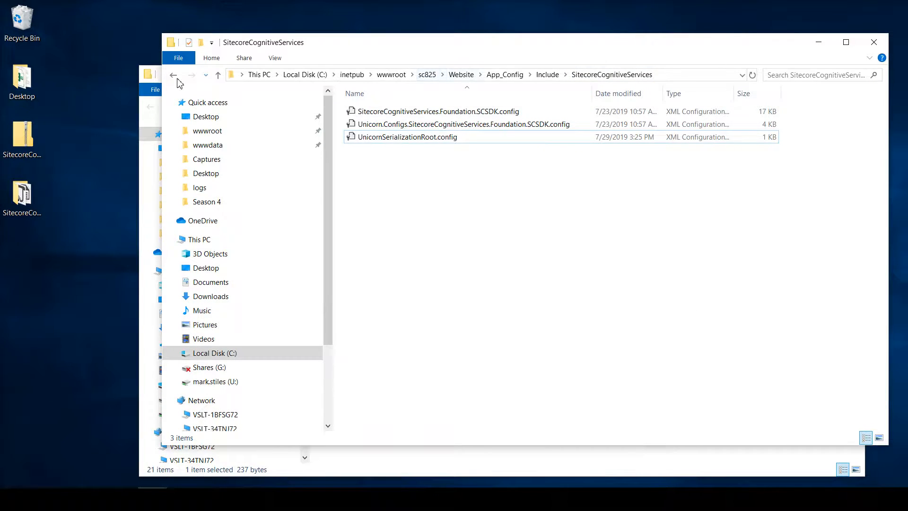
# Set Project.RootFolder to the extracted folder's path, save, and switch DeployFolder's drive to C.
pyautogui.click(155, 94)
pyautogui.click(362, 107)
pyautogui.hotkey('ctrl', 'c')
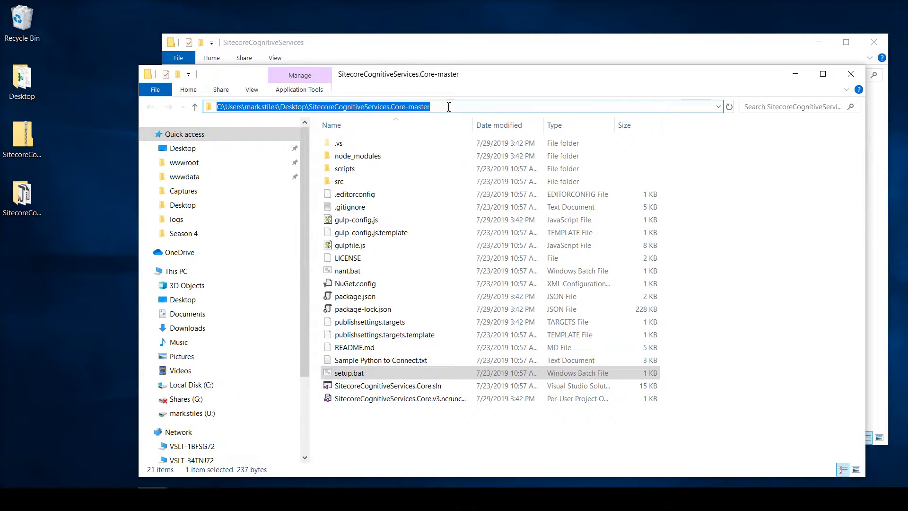
pyautogui.hotkey('alt', 'Tab')
pyautogui.hotkey('alt', 'Tab')
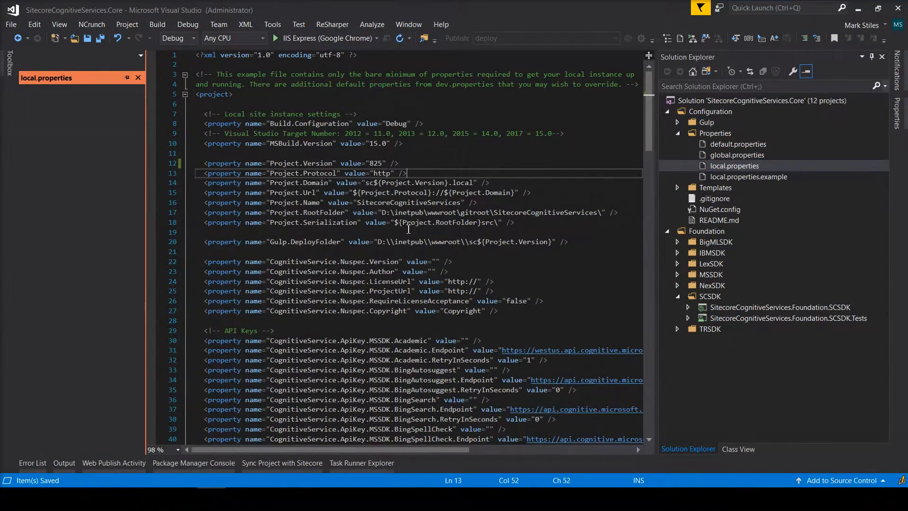
pyautogui.moveTo(382, 212); pyautogui.dragTo(602, 213)
pyautogui.hotkey('ctrl', 'v')
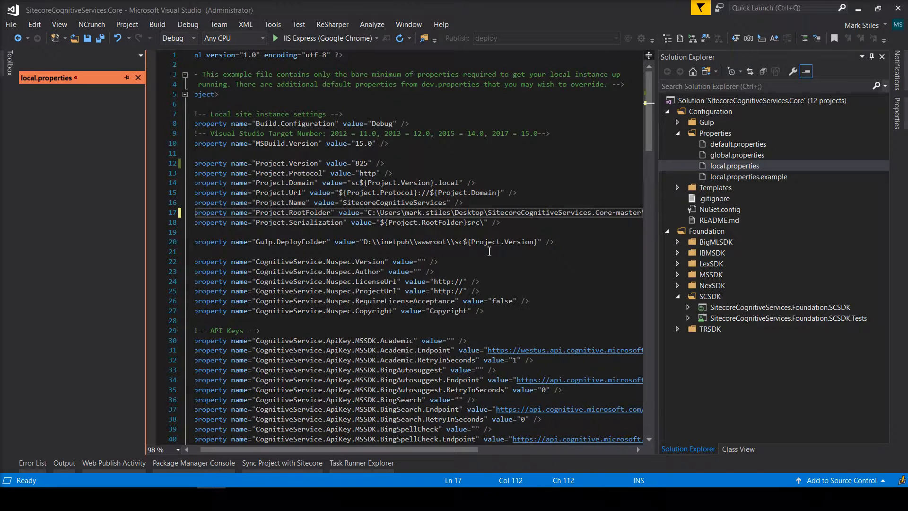
pyautogui.hotkey('ctrl', 's')
pyautogui.click(364, 242)
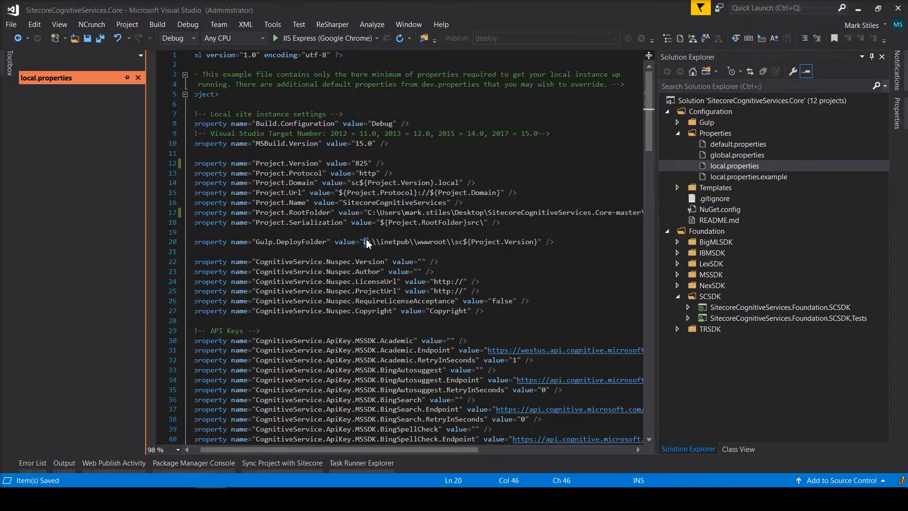
pyautogui.write('C')
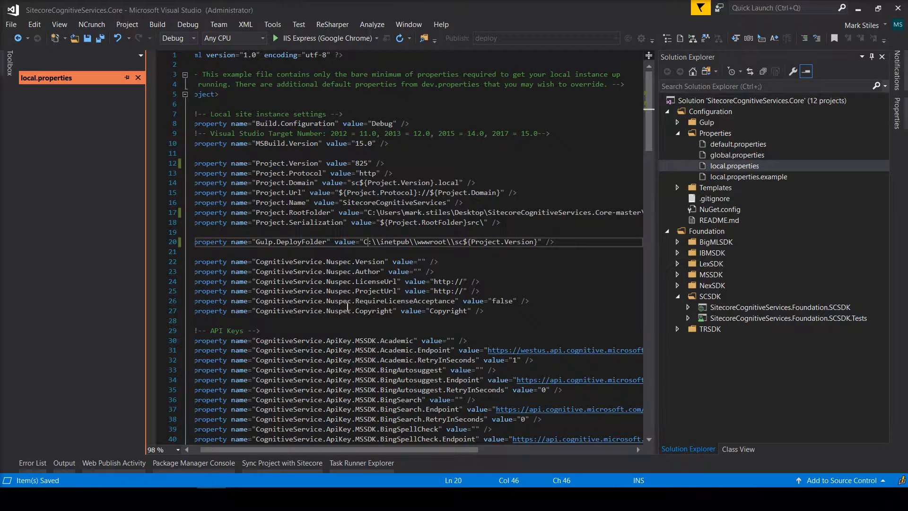
# Select the API key properties from Academic to BingSpellCheck, then collapse the Configuration folder.
pyautogui.scroll(-4, 430, 331)
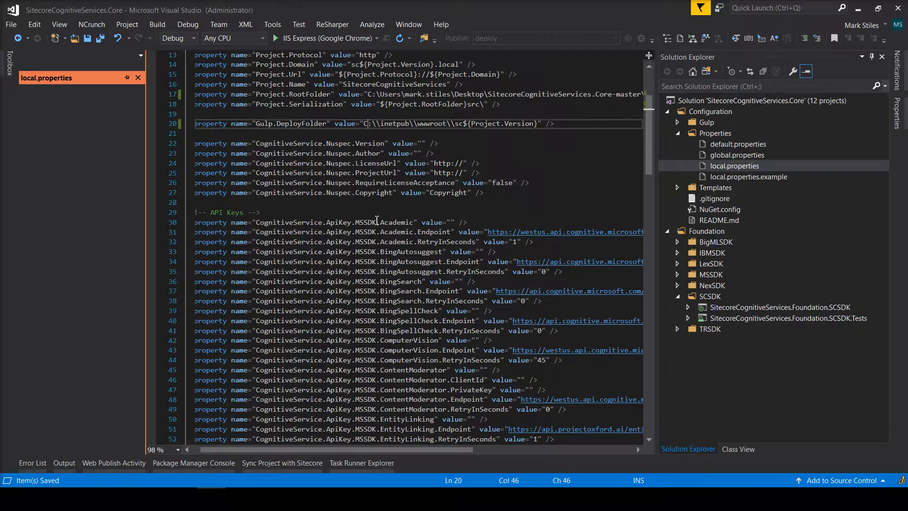
pyautogui.moveTo(380, 222); pyautogui.dragTo(406, 331)
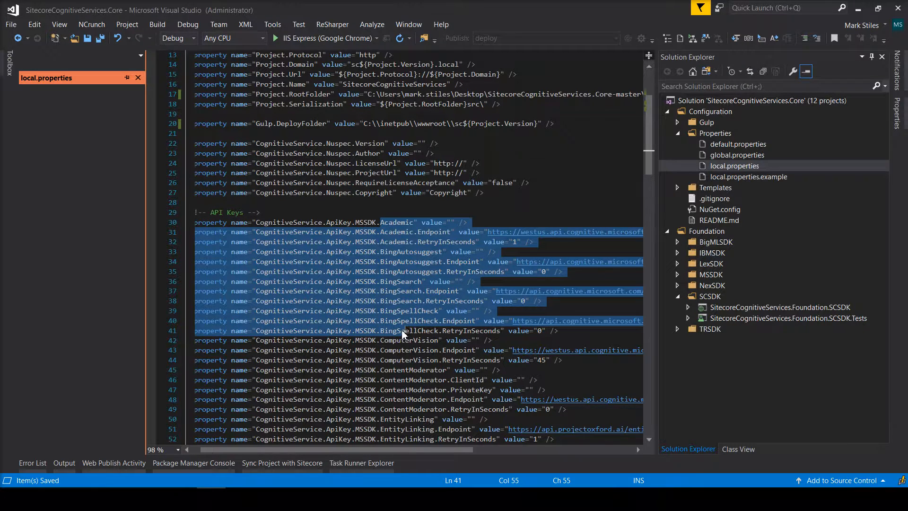
pyautogui.moveTo(648, 168); pyautogui.dragTo(655, 138)
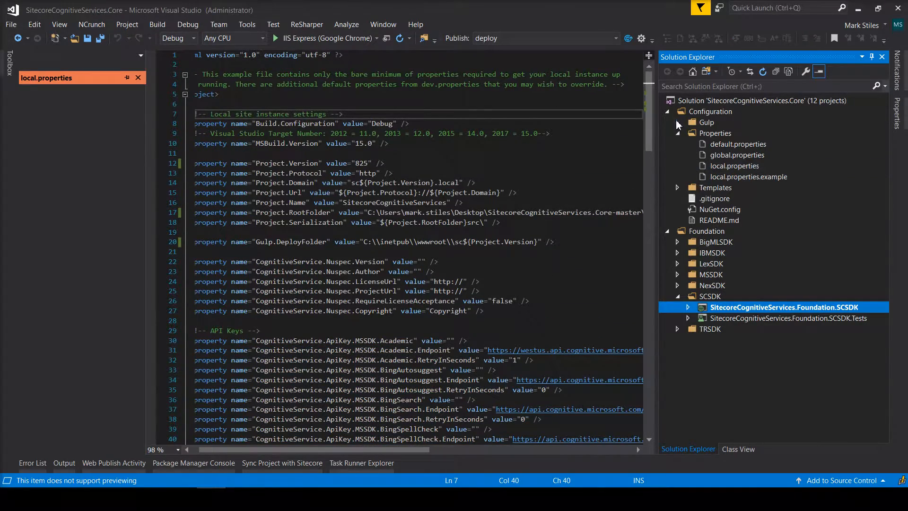
pyautogui.click(667, 112)
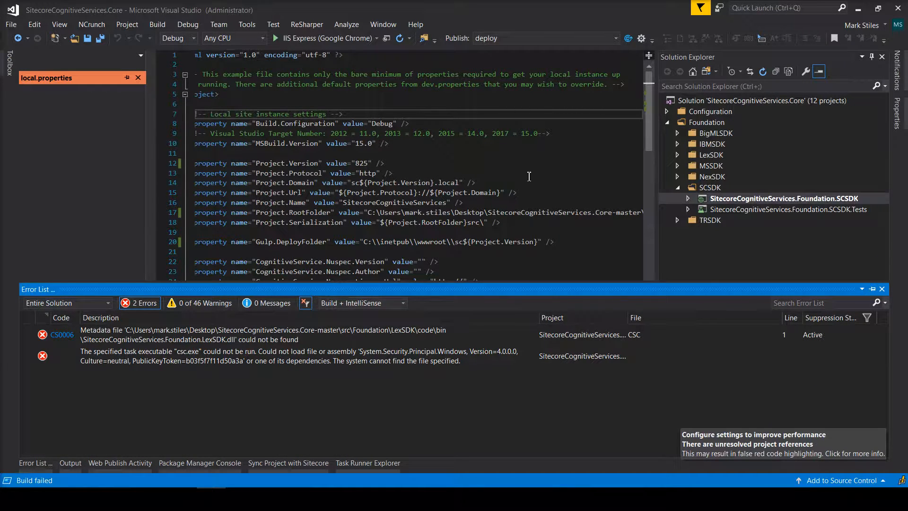
# Clean and then rebuild the LexSDK project.
pyautogui.click(642, 176)
pyautogui.click(677, 155)
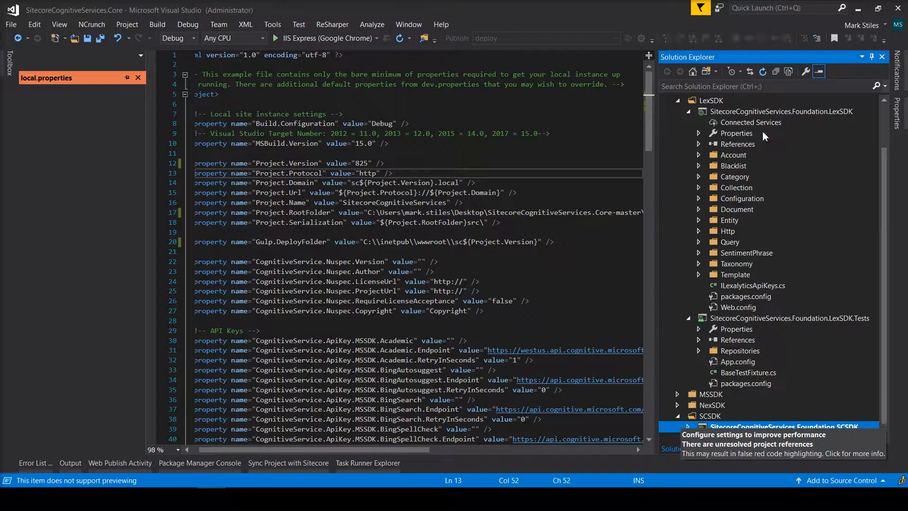
pyautogui.click(746, 114)
pyautogui.rightClick(741, 115)
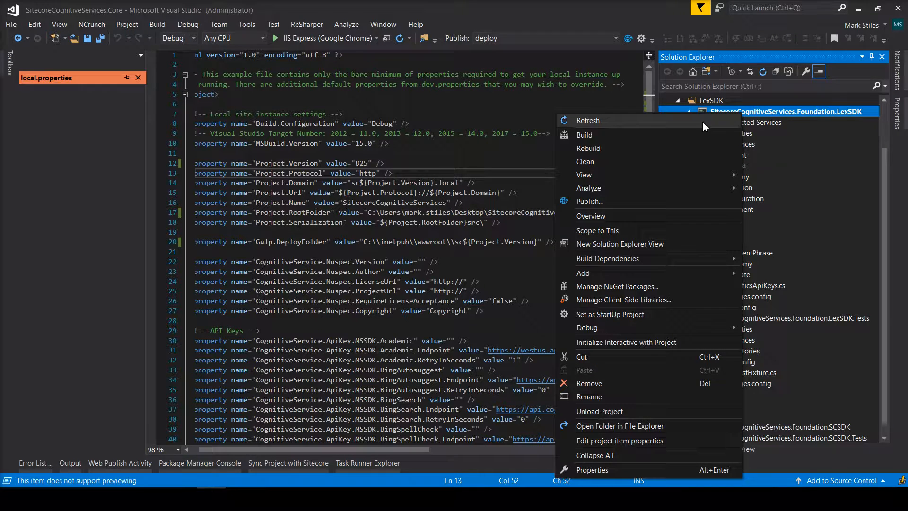
pyautogui.click(623, 166)
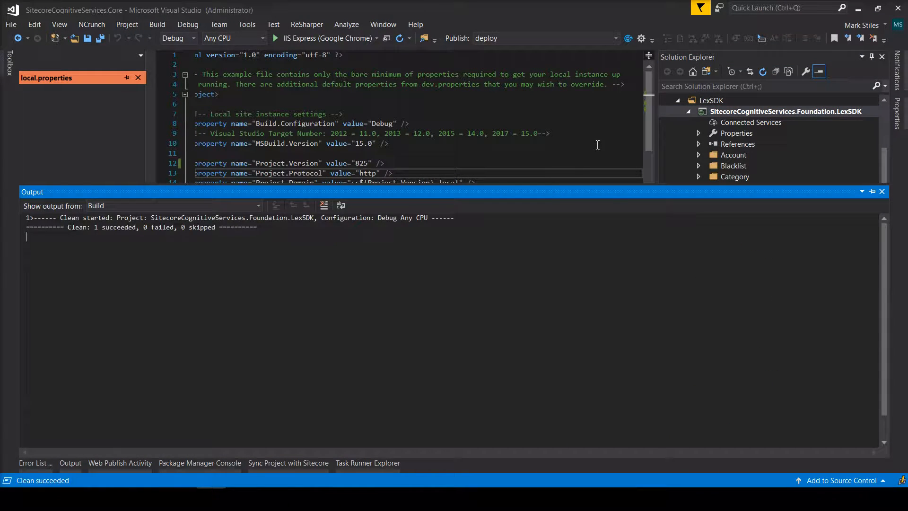
pyautogui.rightClick(706, 115)
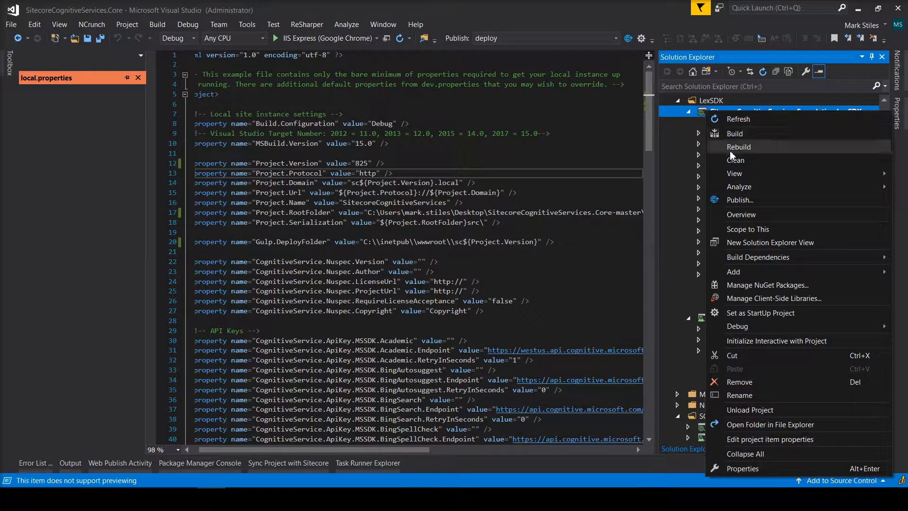
pyautogui.click(695, 137)
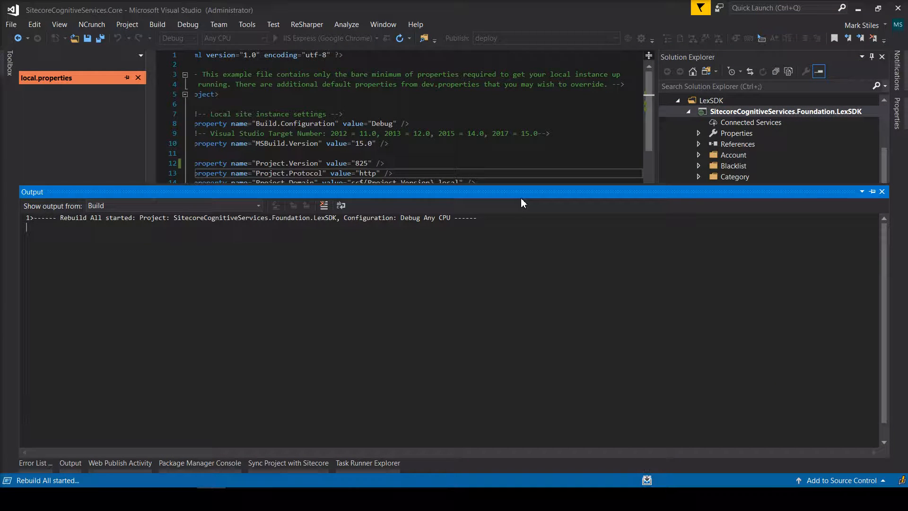
# Publish the SCSDK Foundation project to the local sc825.local site with one-click Publish.
pyautogui.click(568, 143)
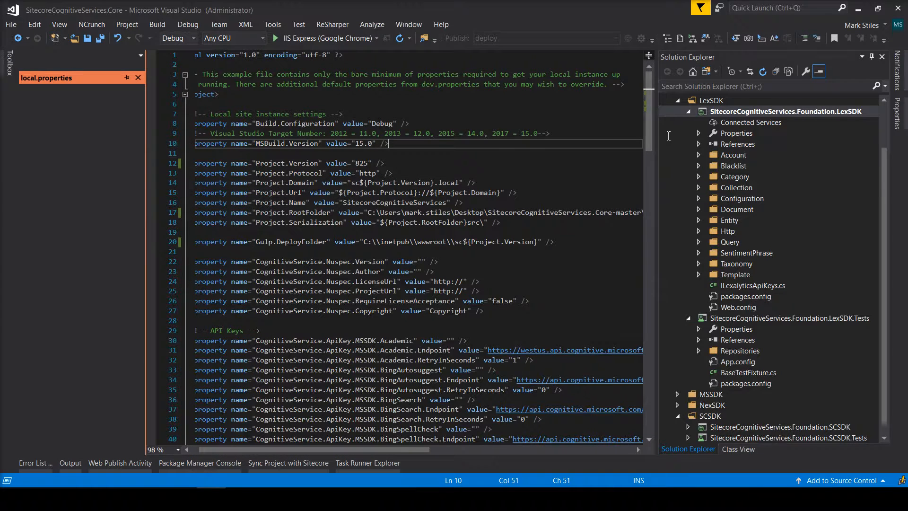
pyautogui.click(680, 101)
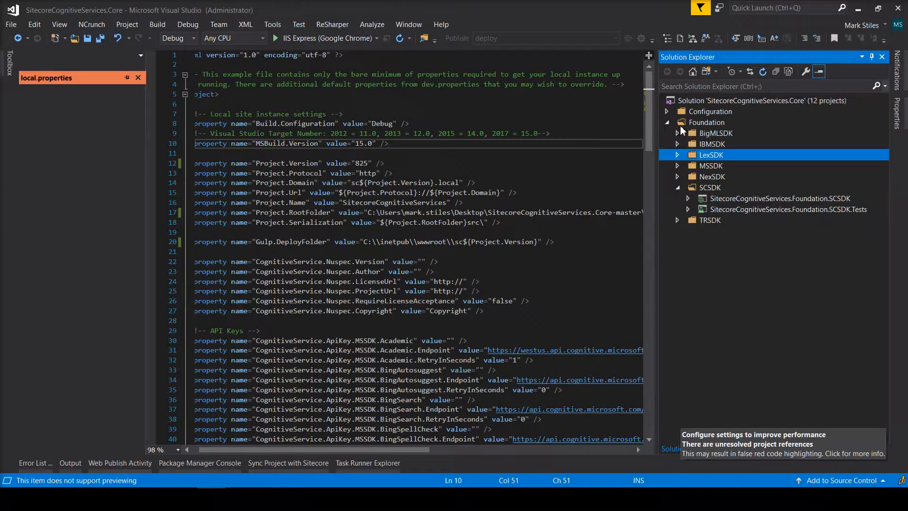
pyautogui.click(693, 203)
pyautogui.click(625, 39)
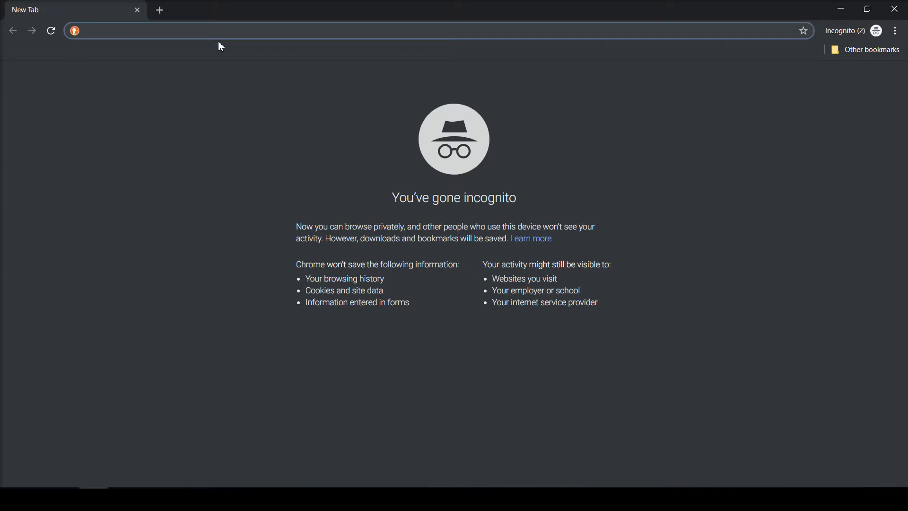
# Log in to sc825.local/sitecore with the admin username and password.
pyautogui.write('sc8')
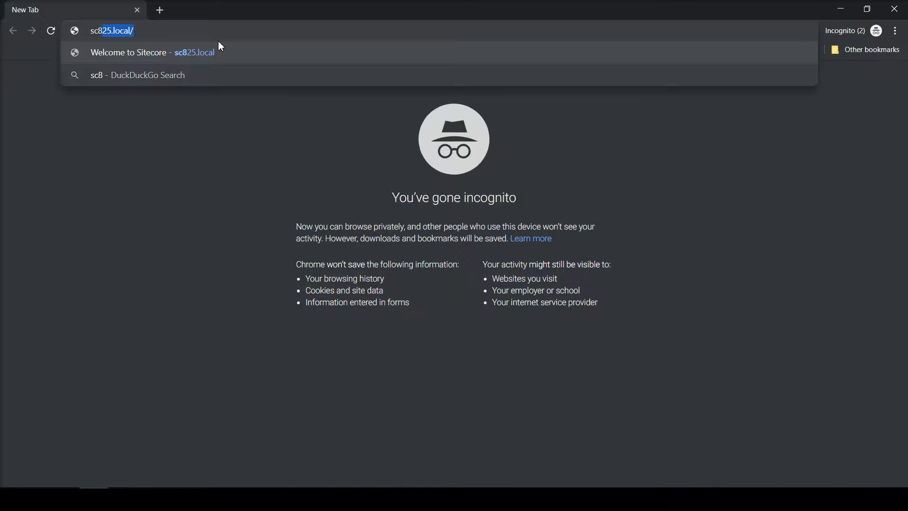
pyautogui.write('25.local/sitecore')
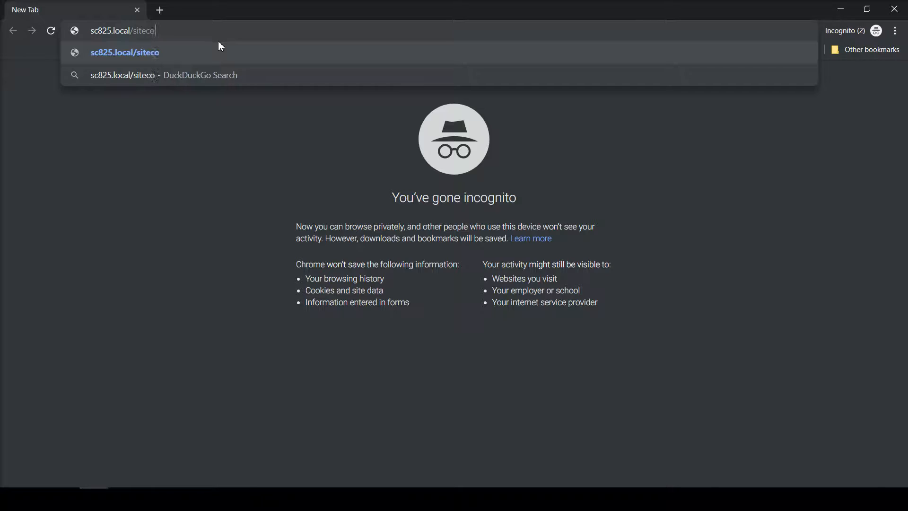
pyautogui.press('Return')
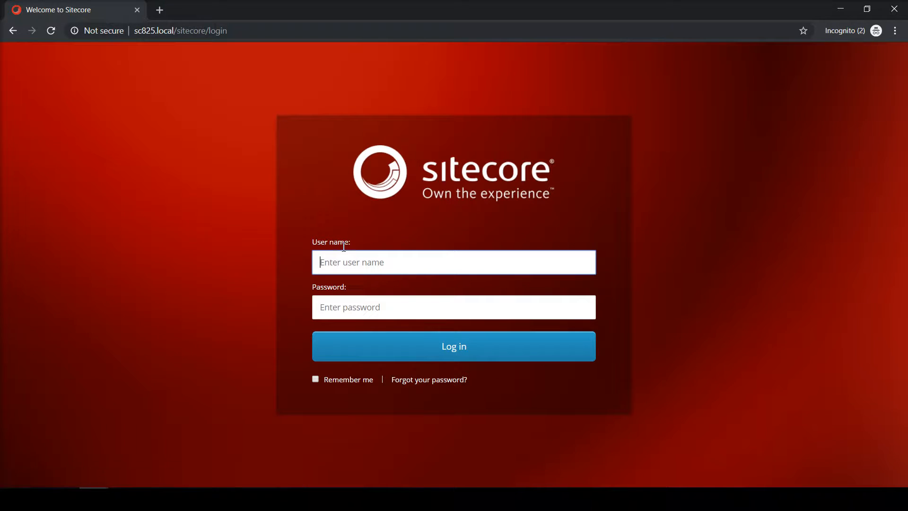
pyautogui.write('admin')
pyautogui.press('Tab')
pyautogui.write('b')
pyautogui.press('Return')
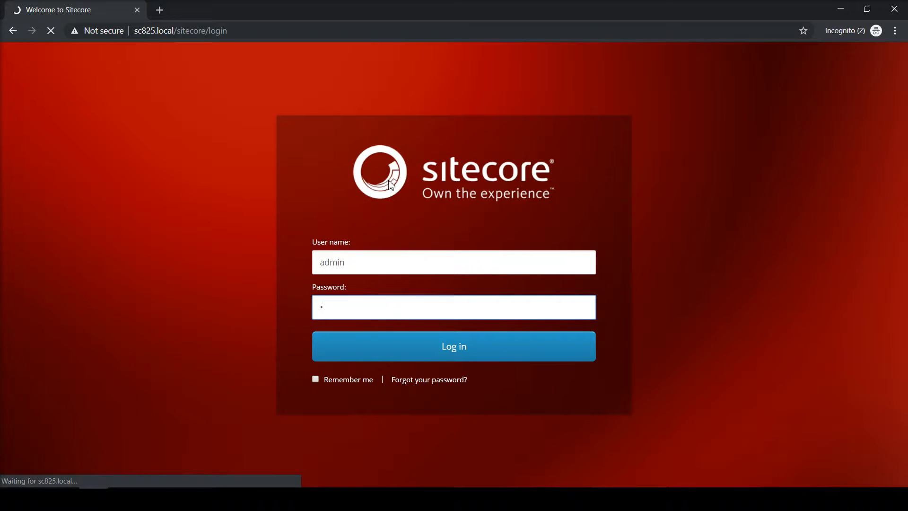
# Open sc825.local/unicorn.aspx in a new tab to reach the Unicorn Control Panel.
pyautogui.click(188, 33)
pyautogui.hotkey('ctrl', 'c')
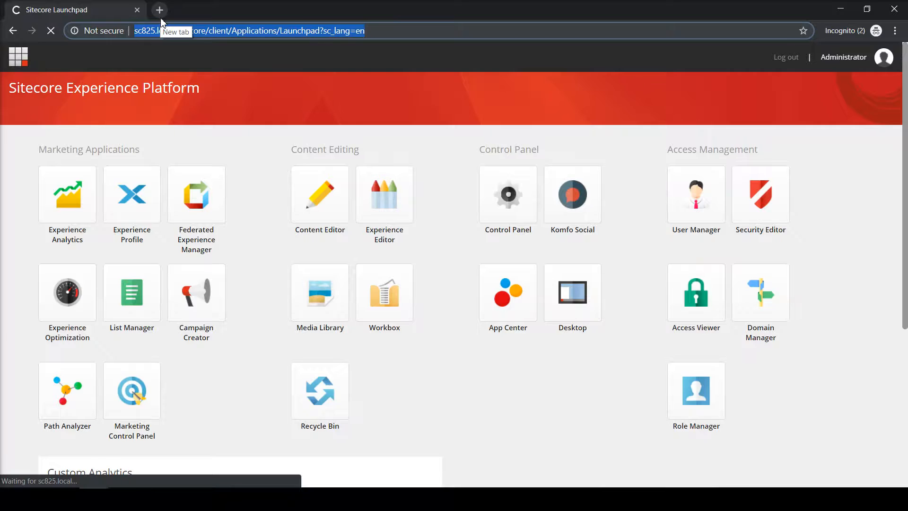
pyautogui.click(160, 19)
pyautogui.hotkey('ctrl', 'v')
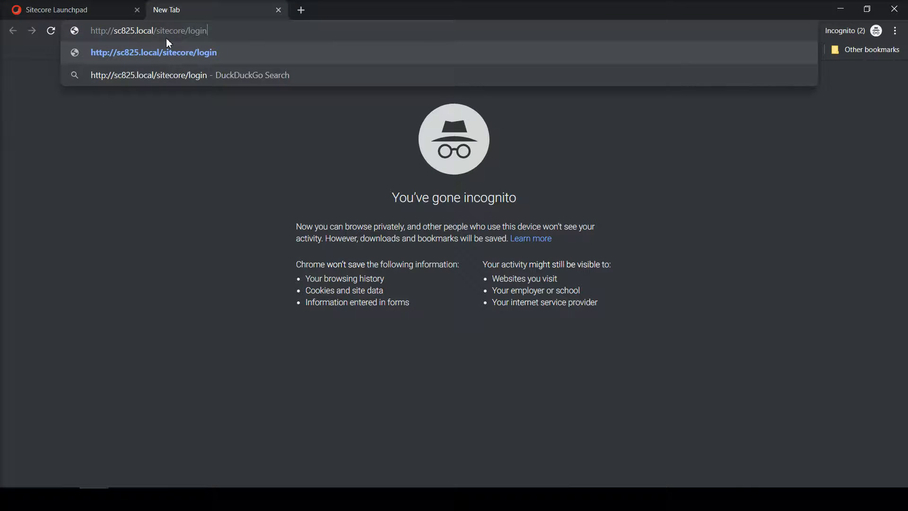
pyautogui.moveTo(157, 30); pyautogui.dragTo(405, 30)
pyautogui.write('unic')
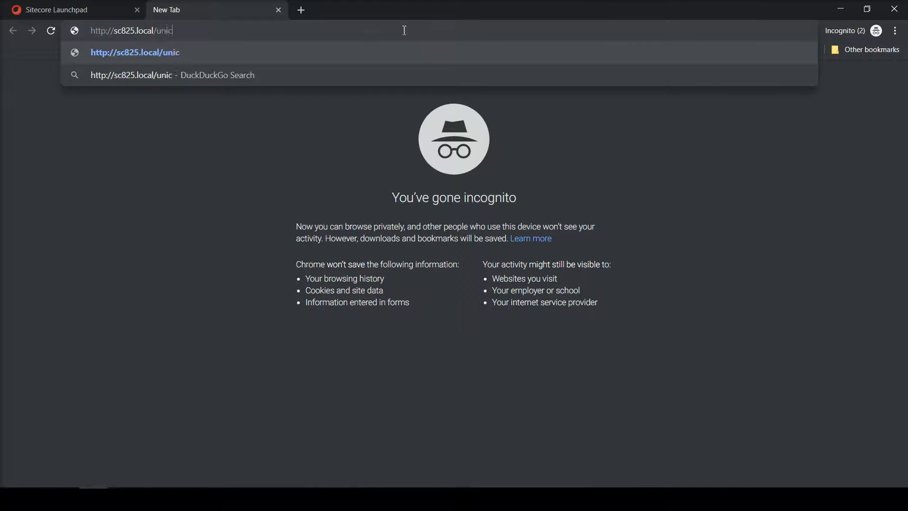
pyautogui.write('orn.aspx')
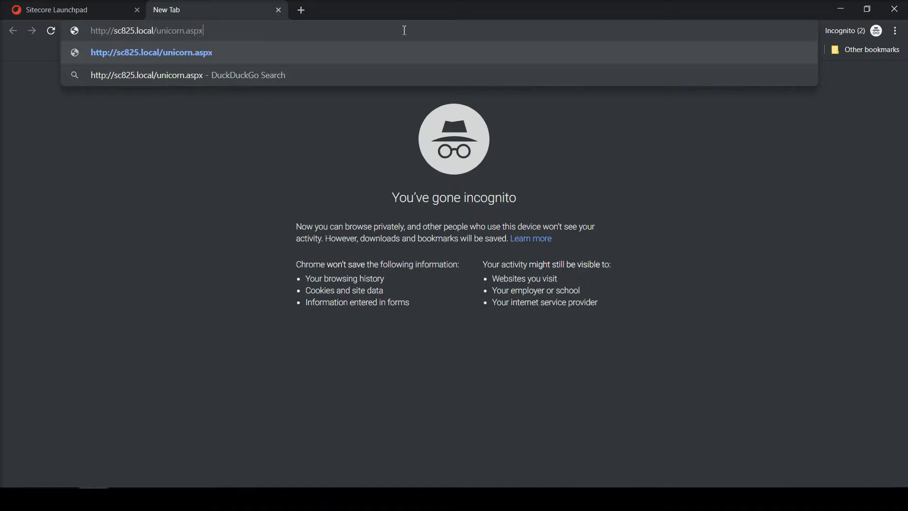
pyautogui.press('Return')
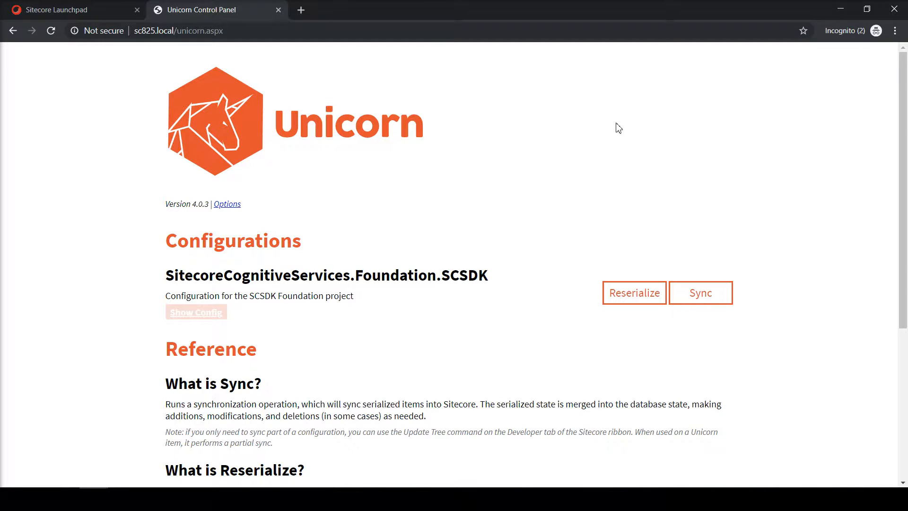
# Sync SitecoreCognitiveServices.Foundation.SCSDK, return to the control panel, then switch to the Launchpad tab.
pyautogui.doubleClick(721, 288)
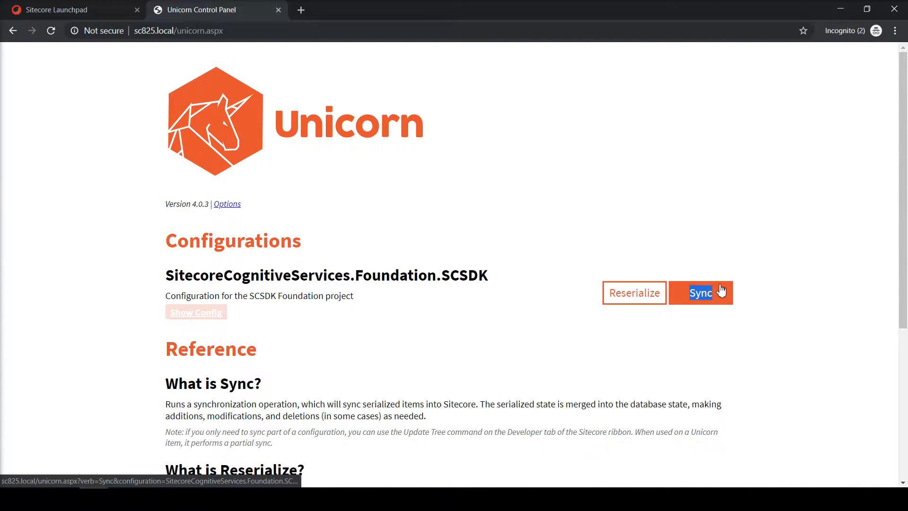
pyautogui.click(721, 288)
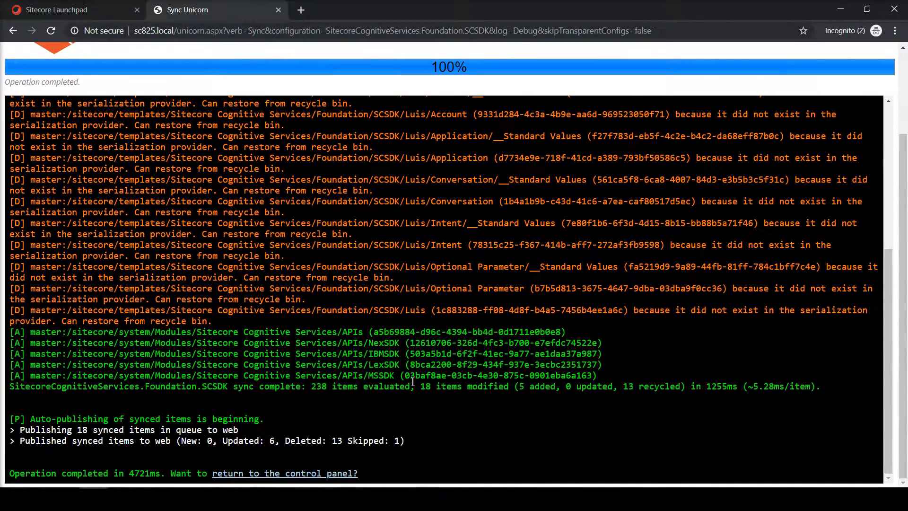
pyautogui.click(337, 474)
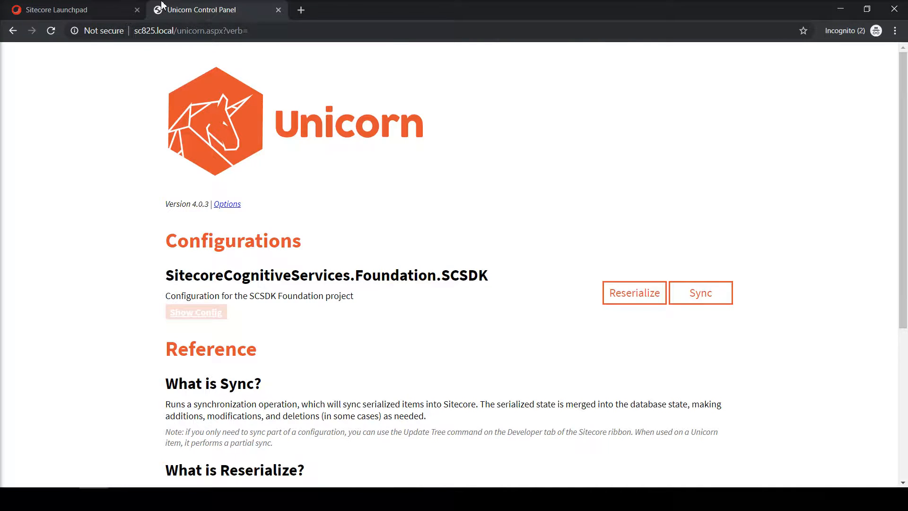
pyautogui.click(110, 13)
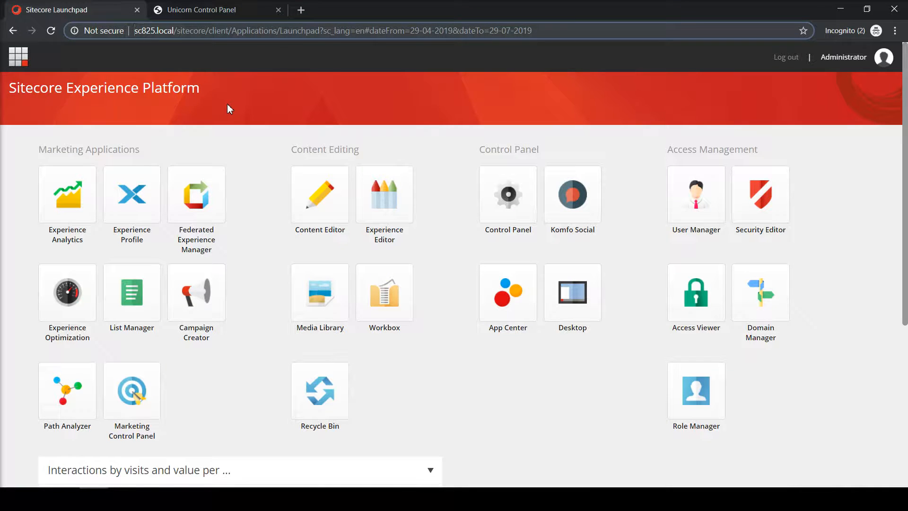
# Reload Sitecore and expand System > Modules > Sitecore Cognitive Services > APIs in the content tree.
pyautogui.press('F5')
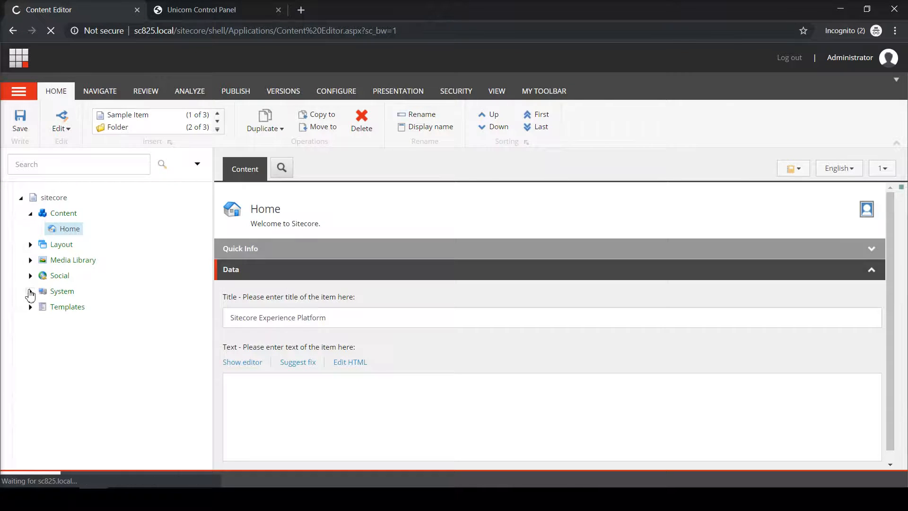
pyautogui.click(30, 292)
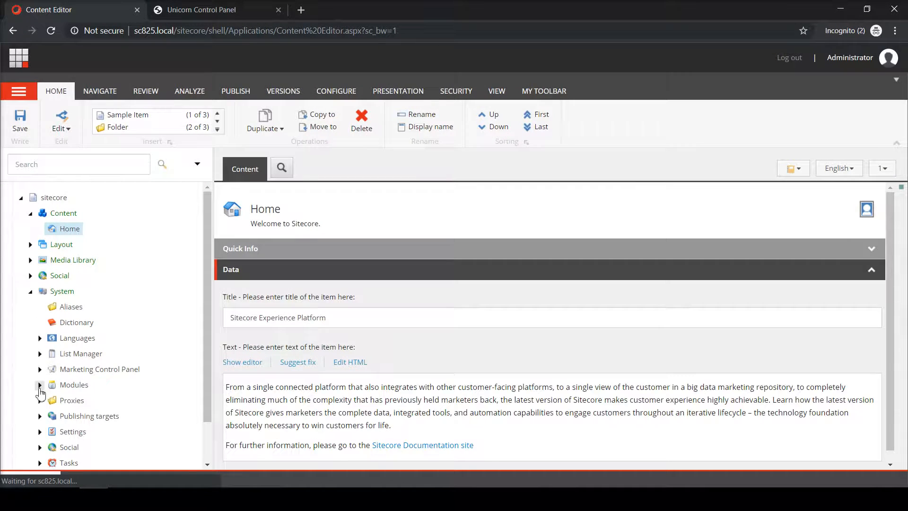
pyautogui.click(40, 385)
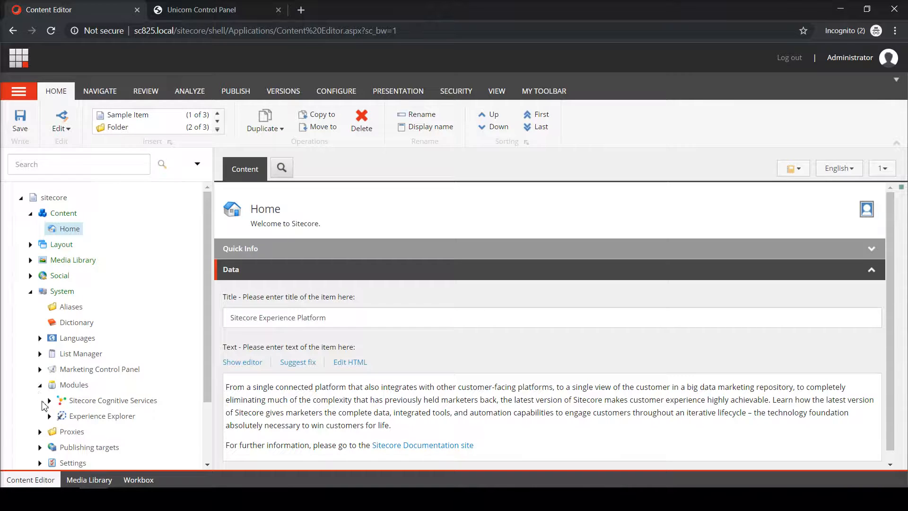
pyautogui.click(49, 400)
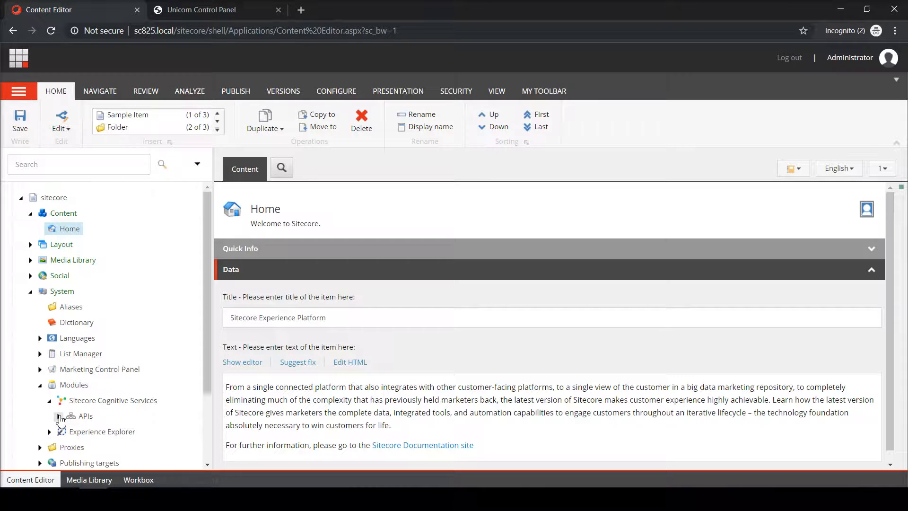
pyautogui.click(59, 416)
pyautogui.moveTo(207, 296); pyautogui.dragTo(206, 389)
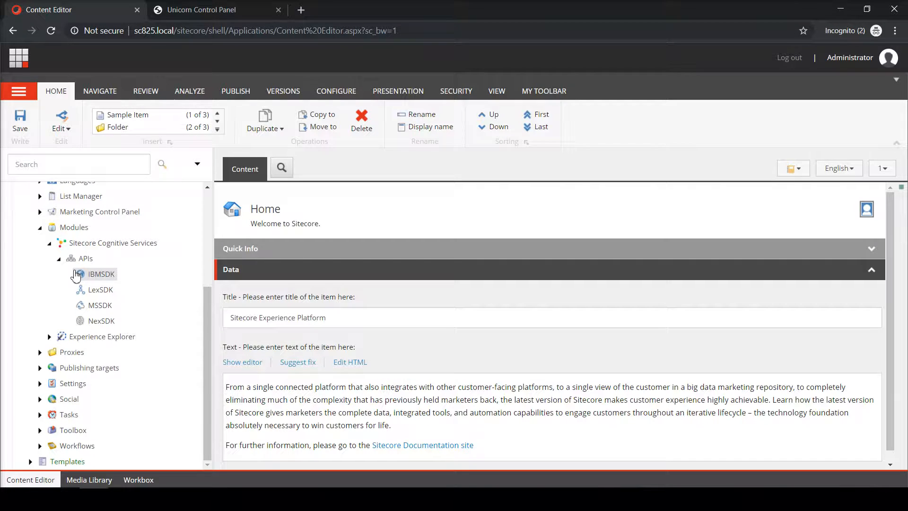
# Open the MSSDK API item and focus its Academic API key field.
pyautogui.click(90, 305)
pyautogui.scroll(-1, 346, 290)
pyautogui.scroll(-2, 347, 289)
pyautogui.click(345, 281)
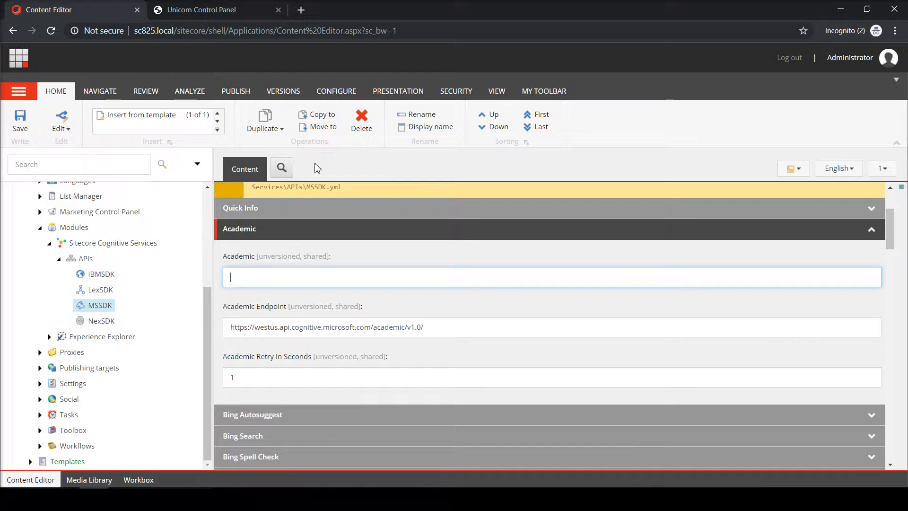
# Collapse the Academic section, then expand and collapse the Face and Computer Vision sections.
pyautogui.click(287, 229)
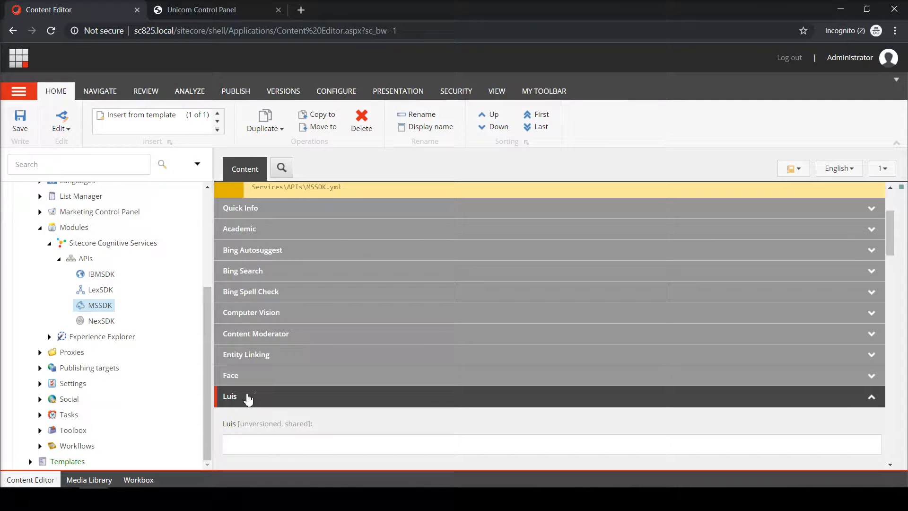
pyautogui.scroll(-3, 312, 334)
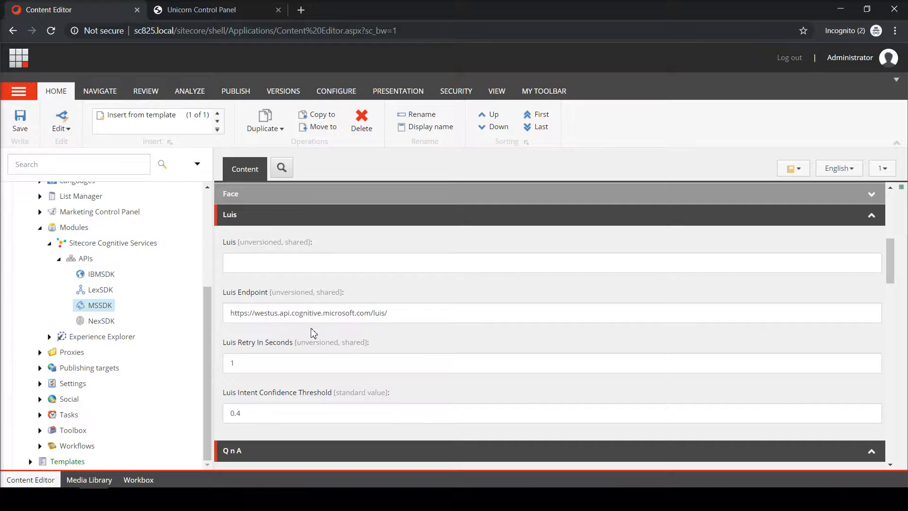
pyautogui.scroll(3, 312, 334)
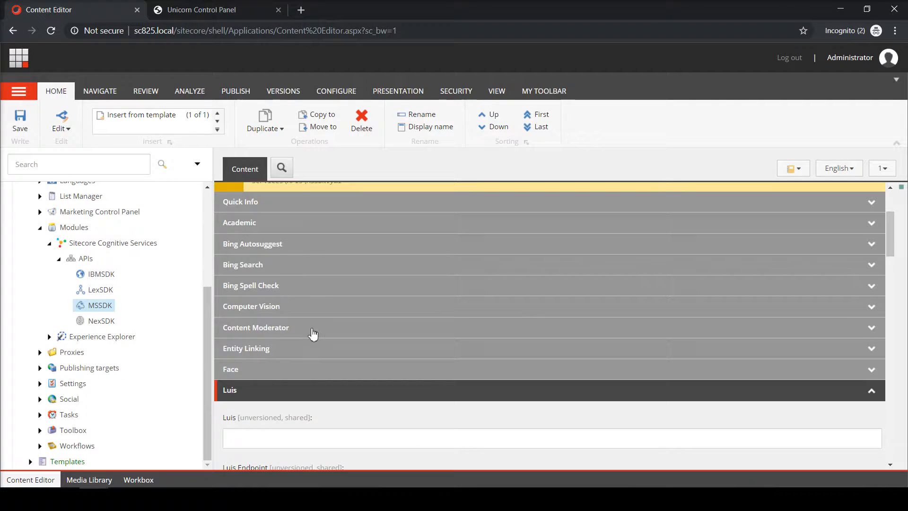
pyautogui.click(267, 374)
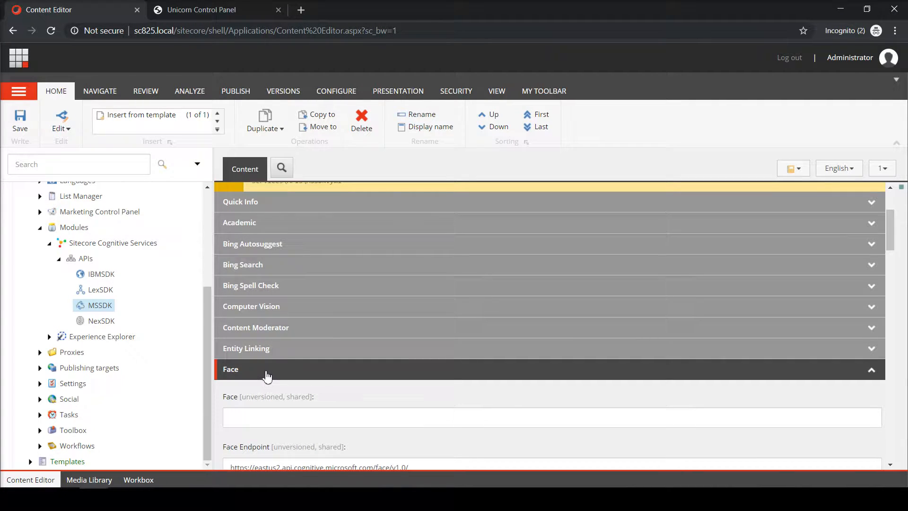
pyautogui.click(312, 313)
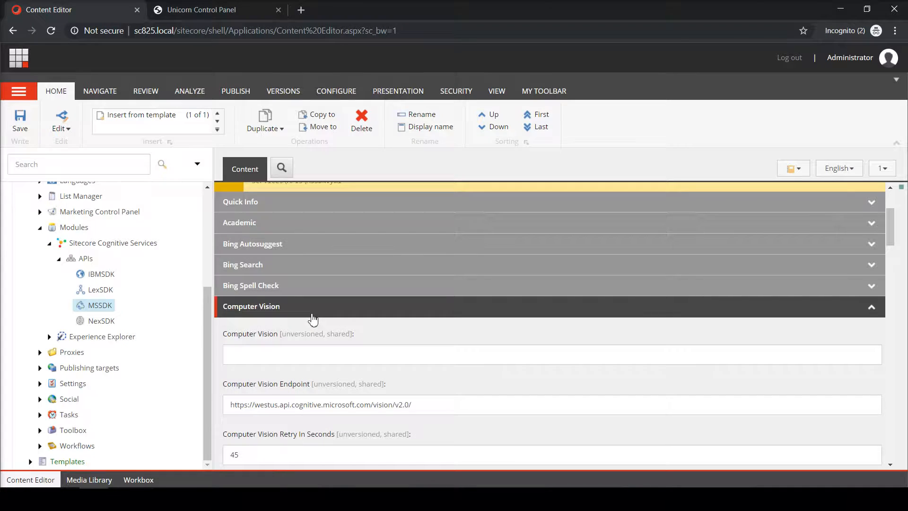
pyautogui.click(312, 312)
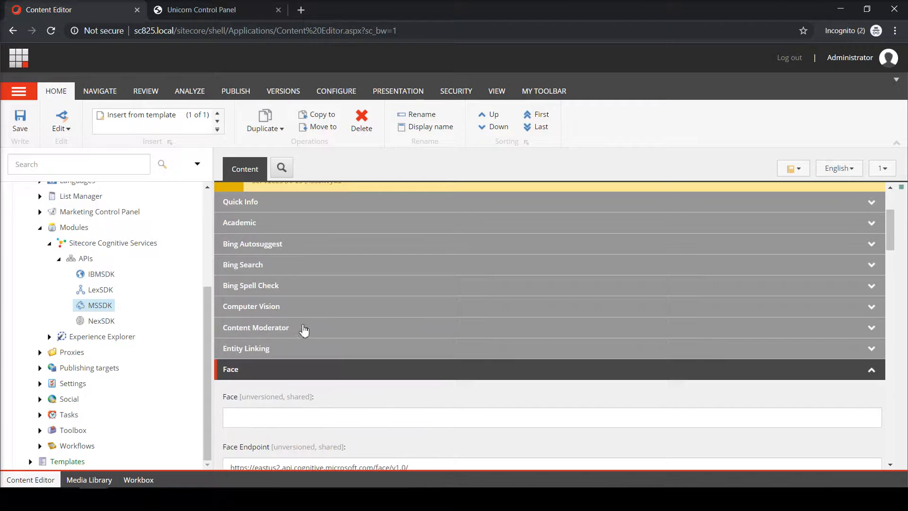
pyautogui.click(289, 374)
# Collapse the Luis section and the APIs branch of the content tree.
pyautogui.click(270, 390)
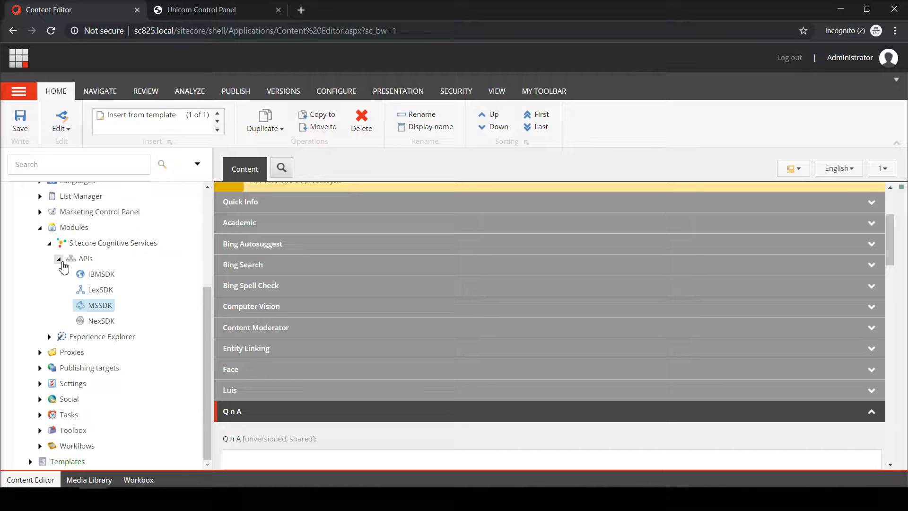
pyautogui.click(60, 260)
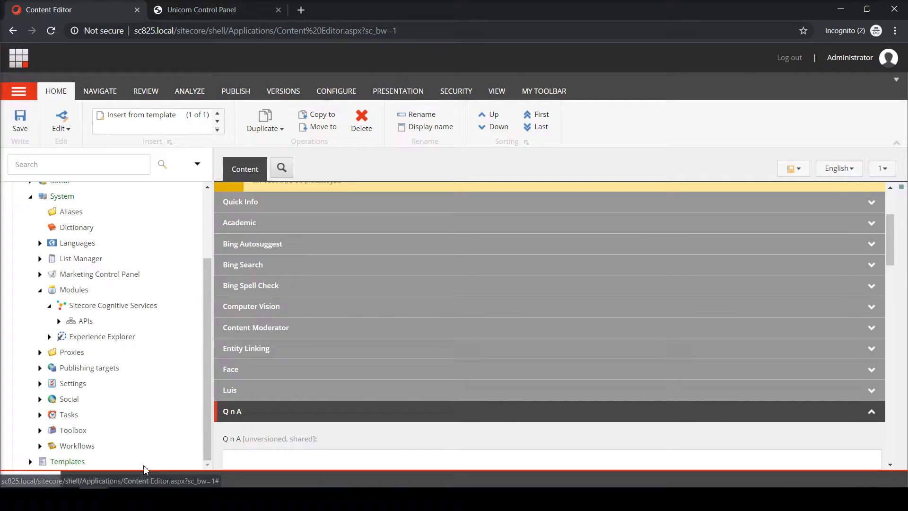
pyautogui.moveTo(211, 499)
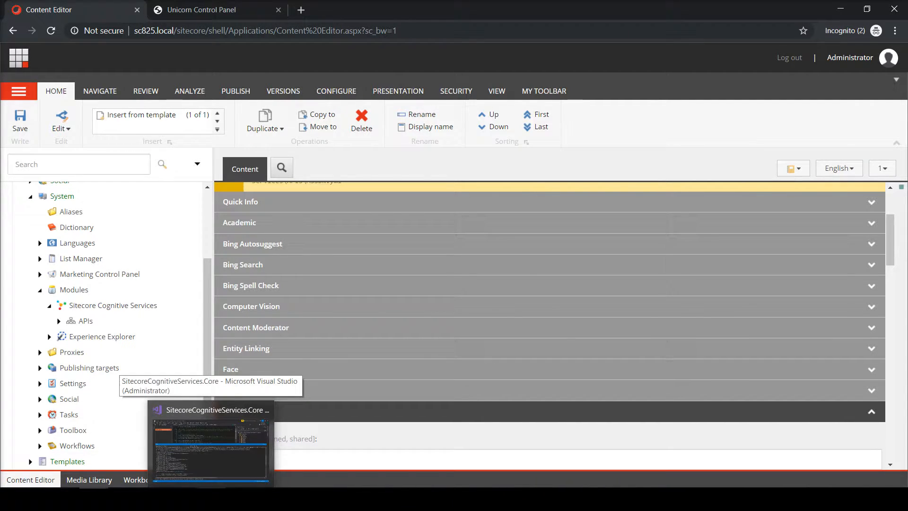
# In Visual Studio, close the Output pane and expand SCSDK > Services > MSSDK > Language to ILuisService.cs.
pyautogui.click(211, 447)
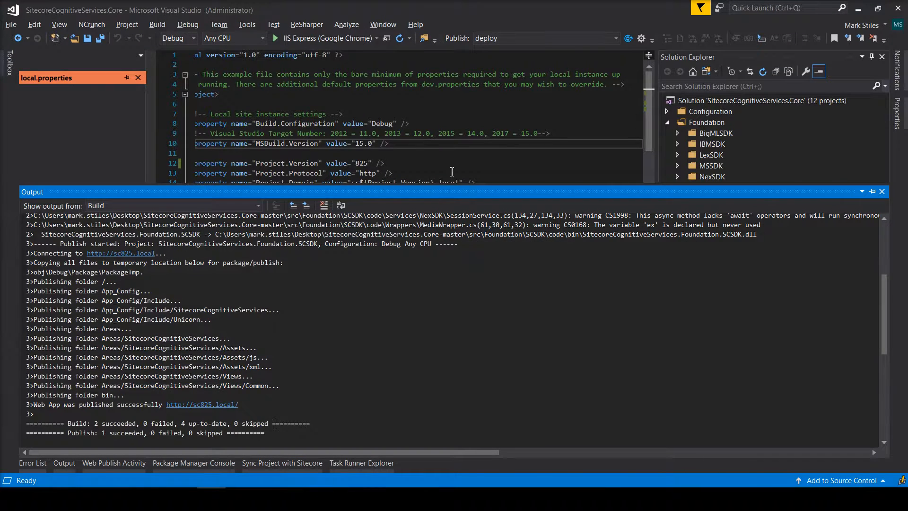
pyautogui.click(443, 167)
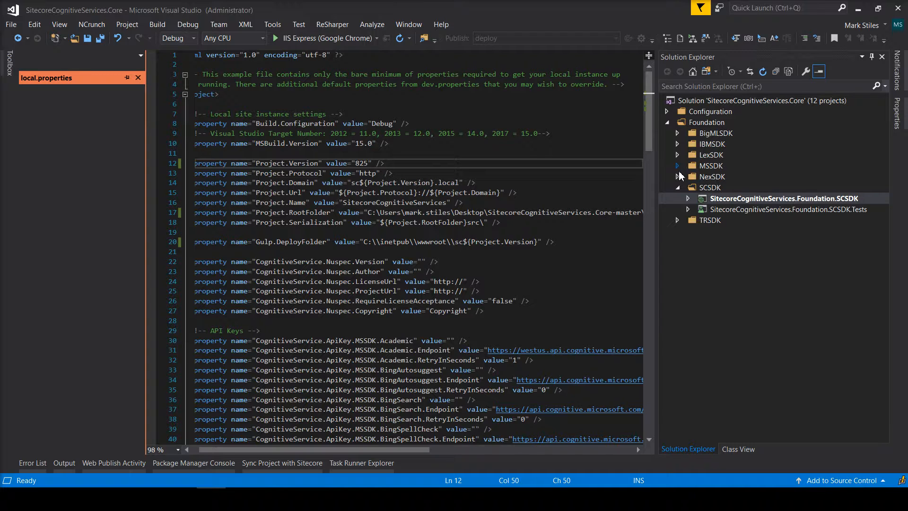
pyautogui.click(688, 199)
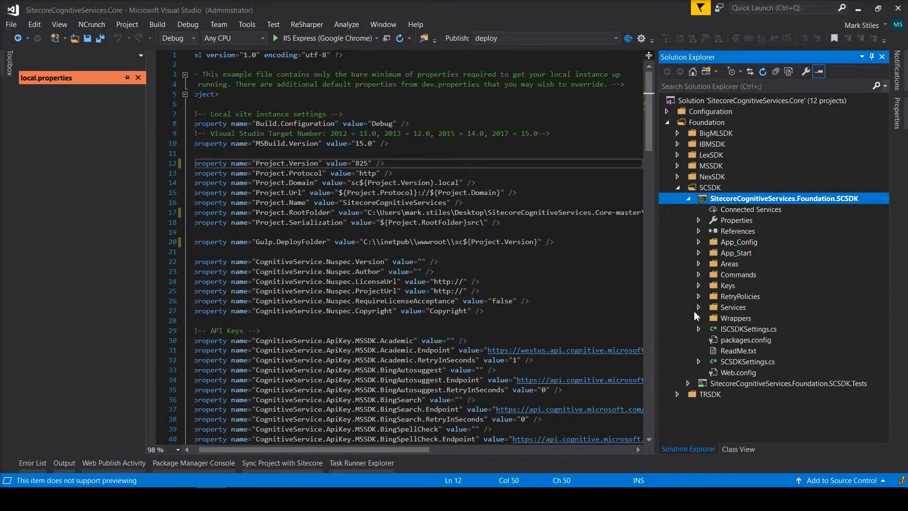
pyautogui.click(698, 308)
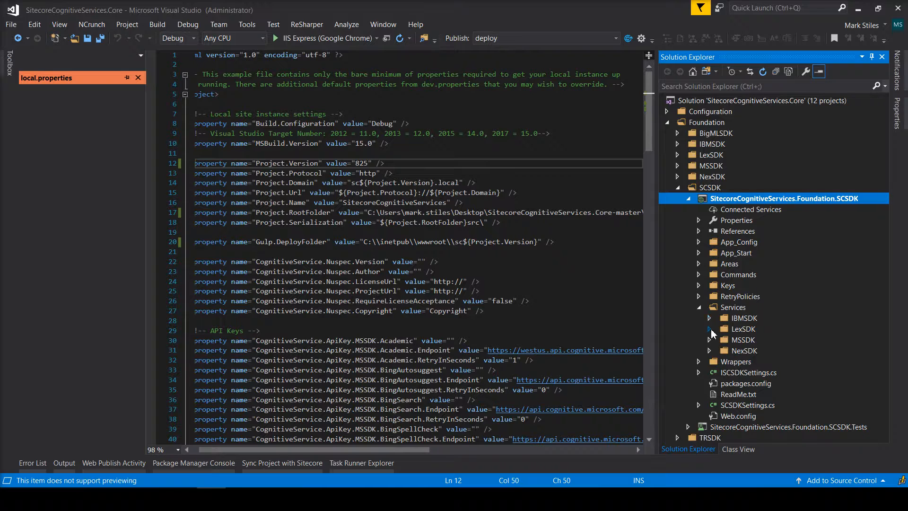
pyautogui.click(710, 341)
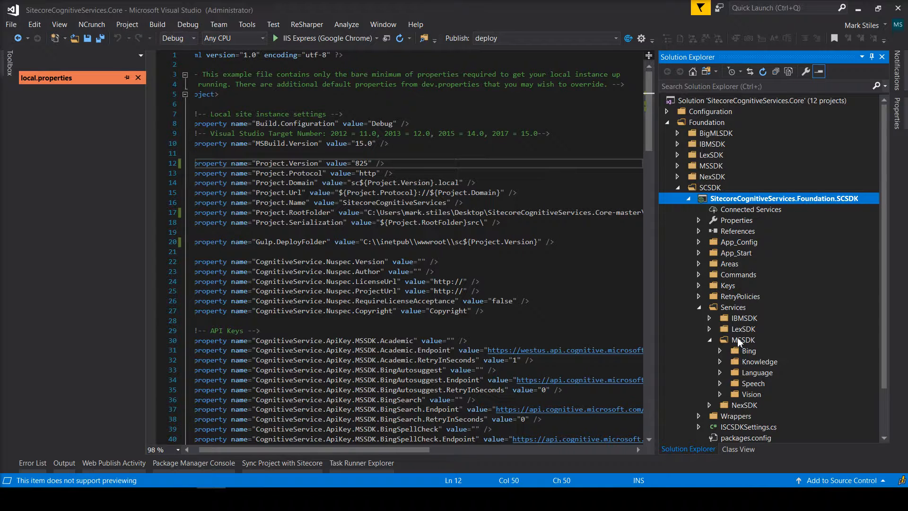
pyautogui.click(719, 373)
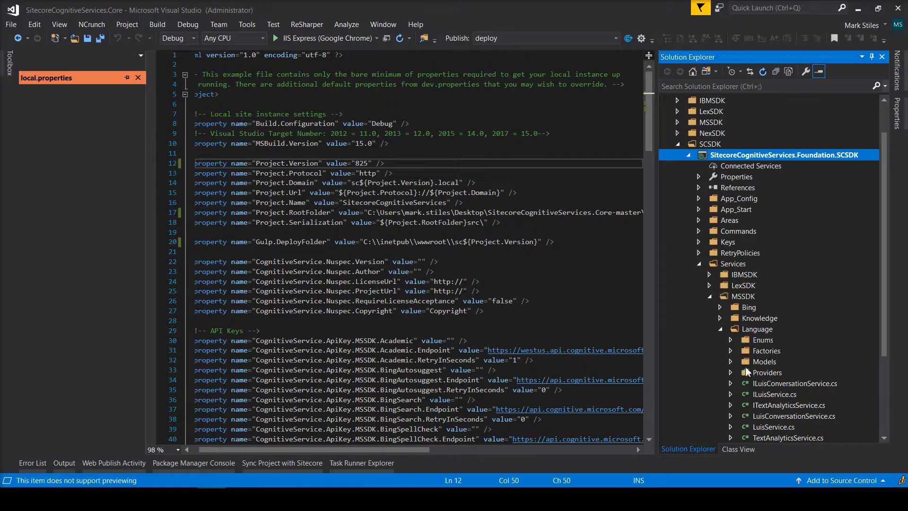
pyautogui.click(763, 396)
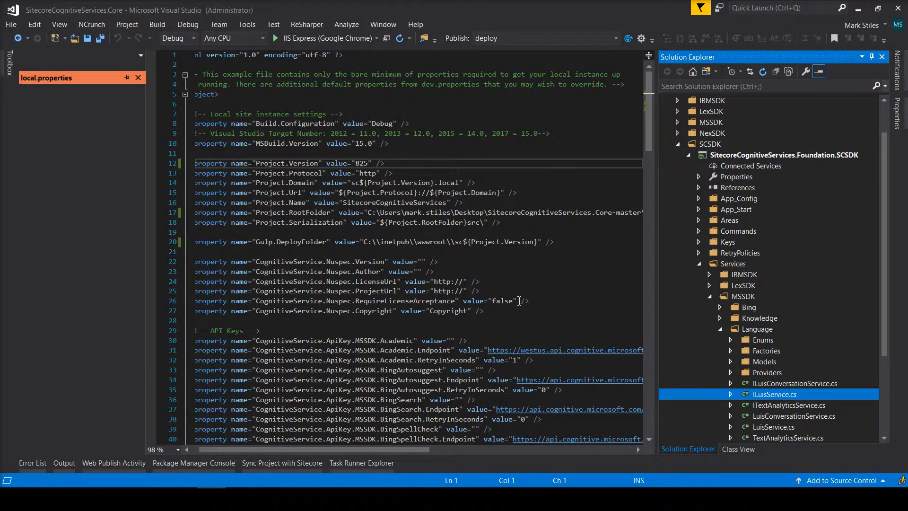
# Open ILuisService.cs and select the ILuisService identifier.
pyautogui.click(325, 110)
pyautogui.click(318, 125)
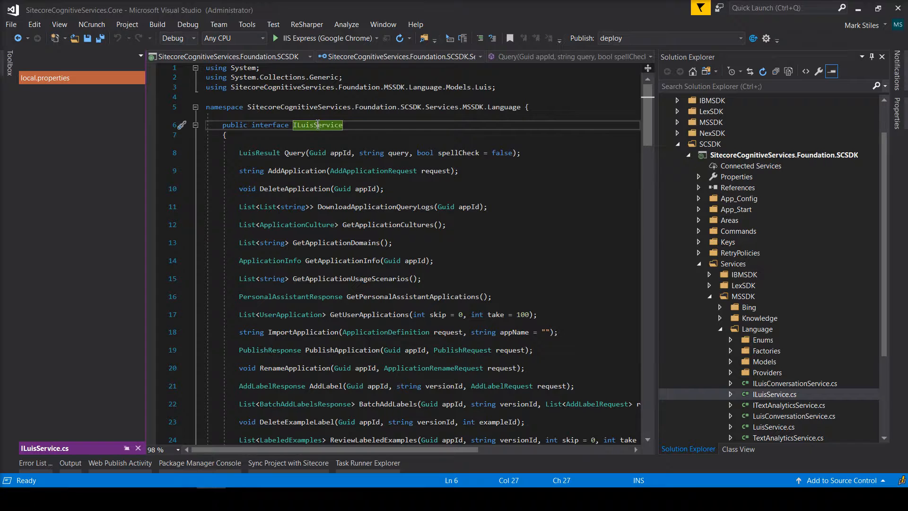
pyautogui.doubleClick(318, 124)
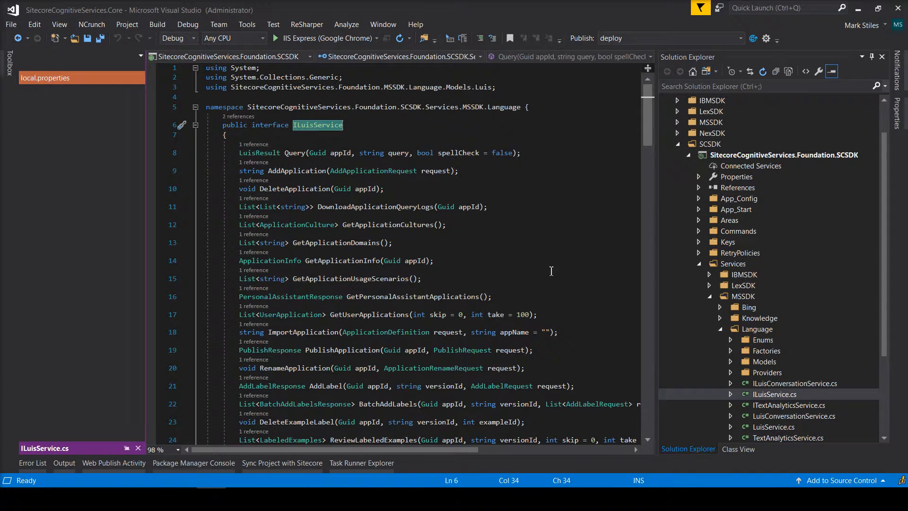
# Open LuisService.cs and scroll through its code.
pyautogui.doubleClick(769, 427)
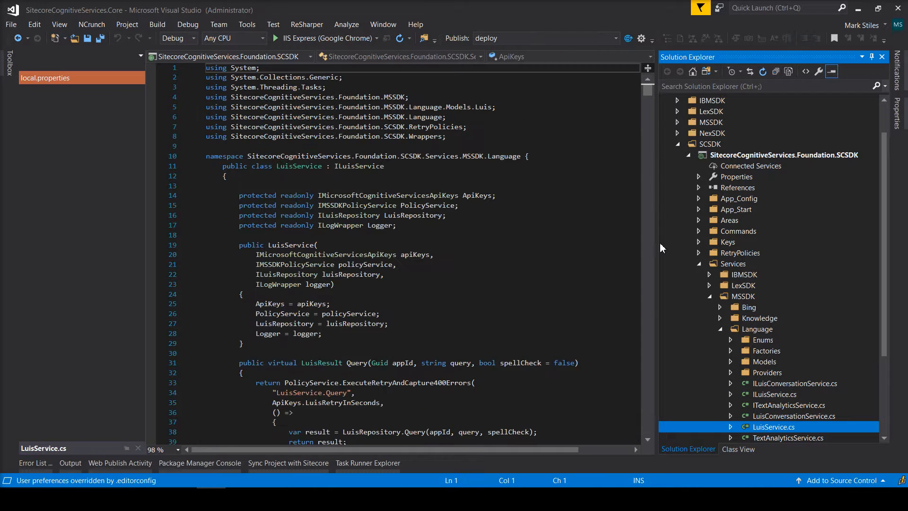
pyautogui.scroll(-3, 461, 118)
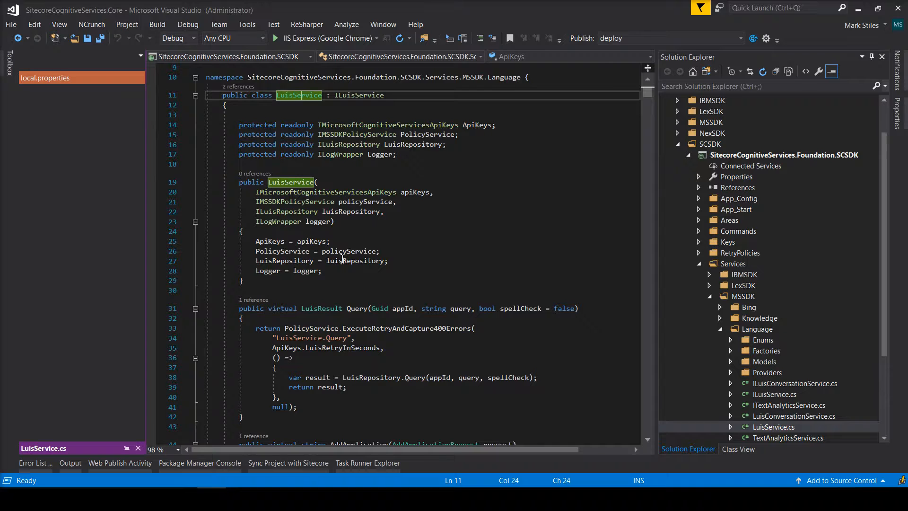
pyautogui.scroll(-1, 401, 278)
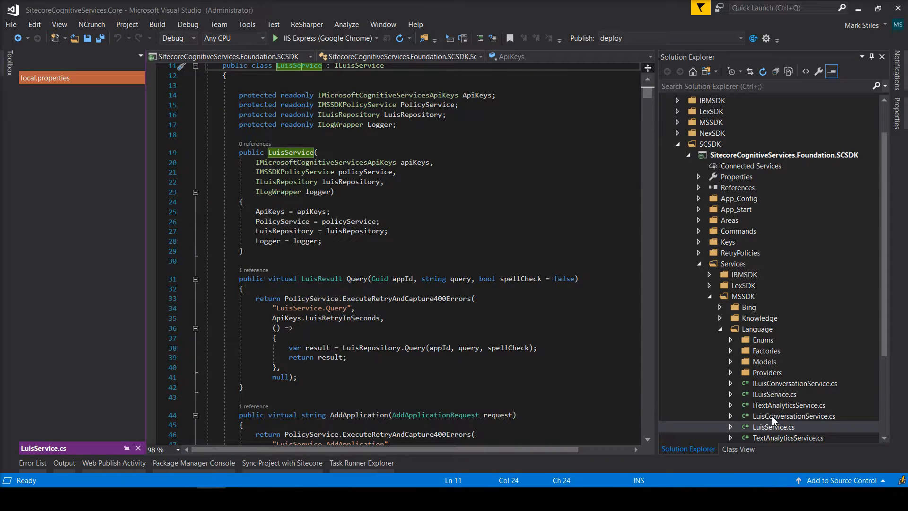
# Open LuisConversationService.cs, read through it, and expand the App_Start folder.
pyautogui.doubleClick(772, 416)
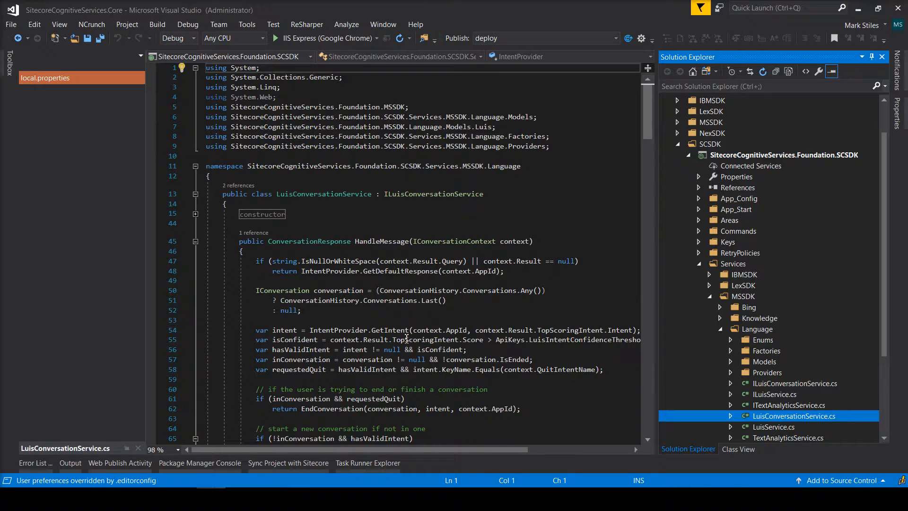
pyautogui.scroll(-1, 407, 337)
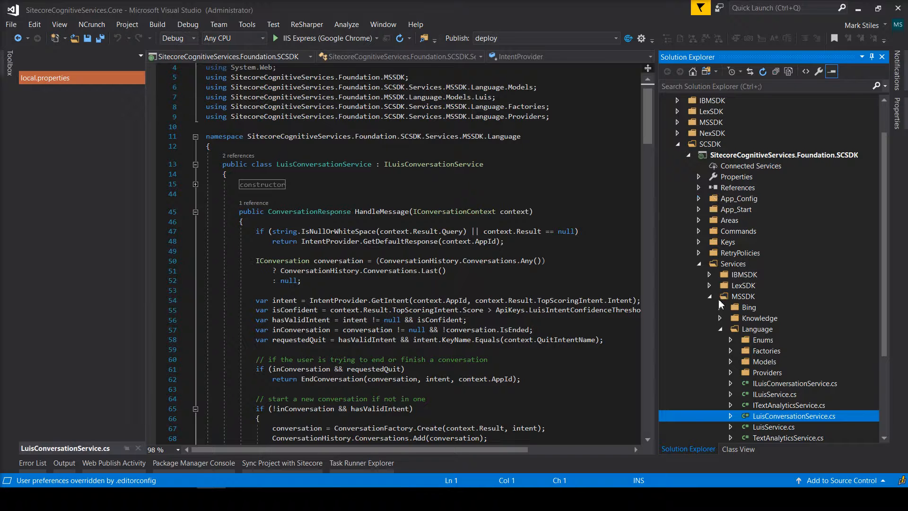
pyautogui.click(699, 209)
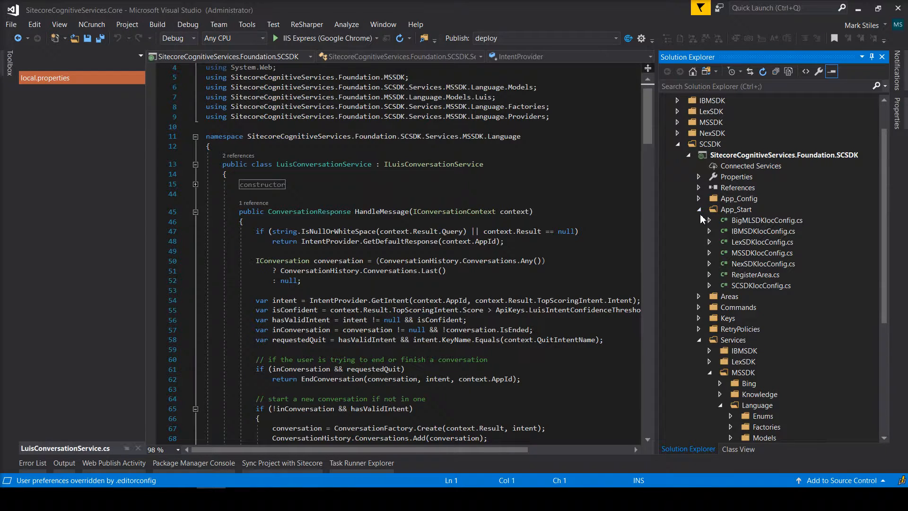
# Open MSSDKIocConfig.cs and select the repository (lines 35–49) and service (lines 56–70) registrations.
pyautogui.doubleClick(751, 254)
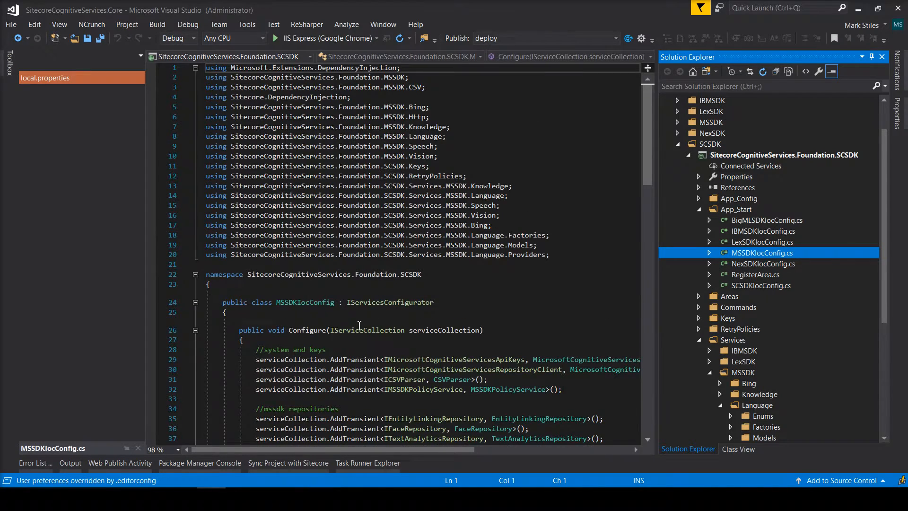
pyautogui.scroll(-8, 359, 325)
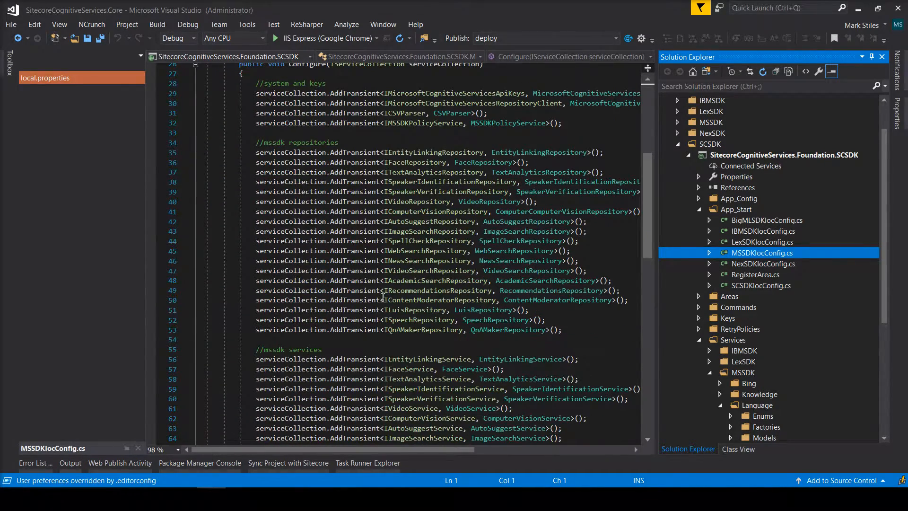
pyautogui.scroll(-2, 383, 297)
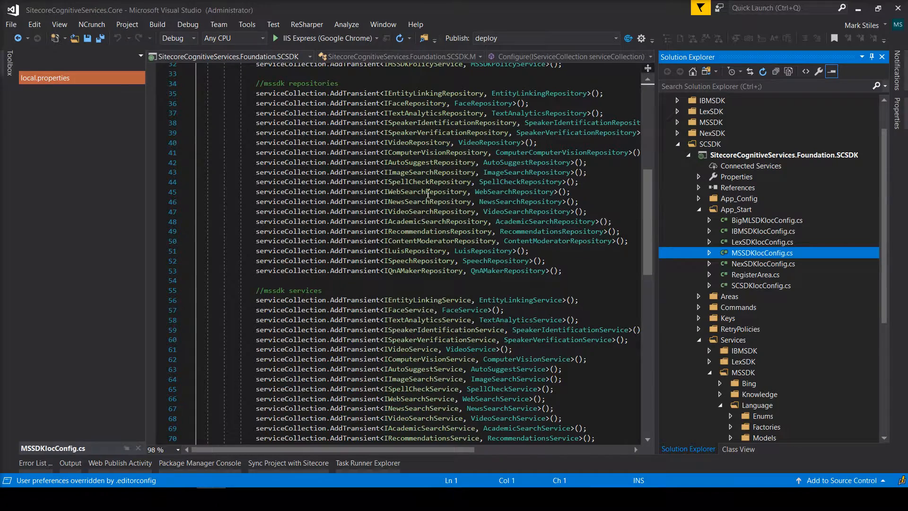
pyautogui.moveTo(395, 94); pyautogui.dragTo(434, 262)
pyautogui.moveTo(422, 300); pyautogui.dragTo(437, 441)
# Highlight the LuisService registration on line 72, then collapse App_Start and the SCSDK project.
pyautogui.click(420, 430)
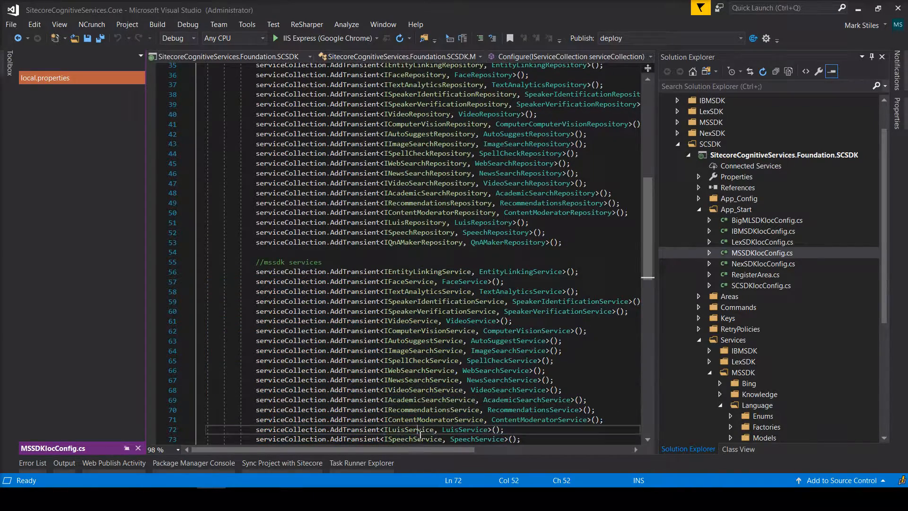
pyautogui.click(465, 431)
pyautogui.scroll(-3, 465, 430)
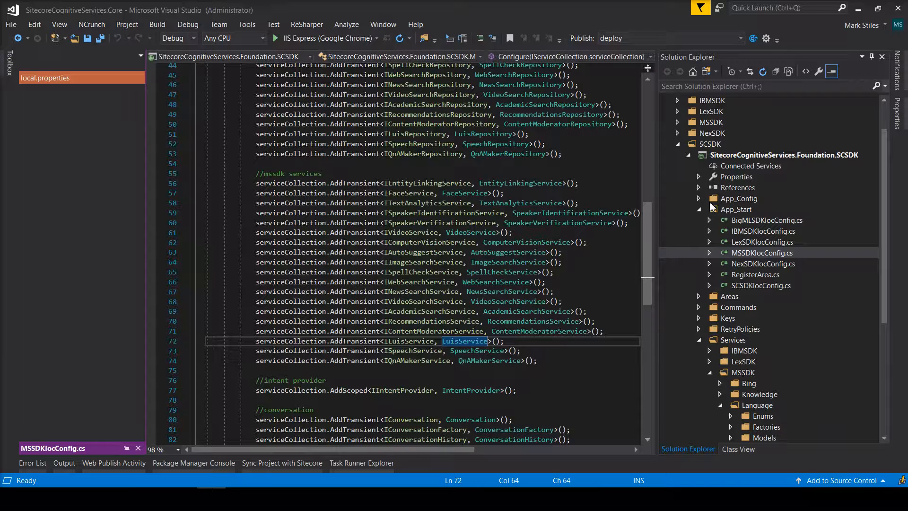
pyautogui.click(699, 210)
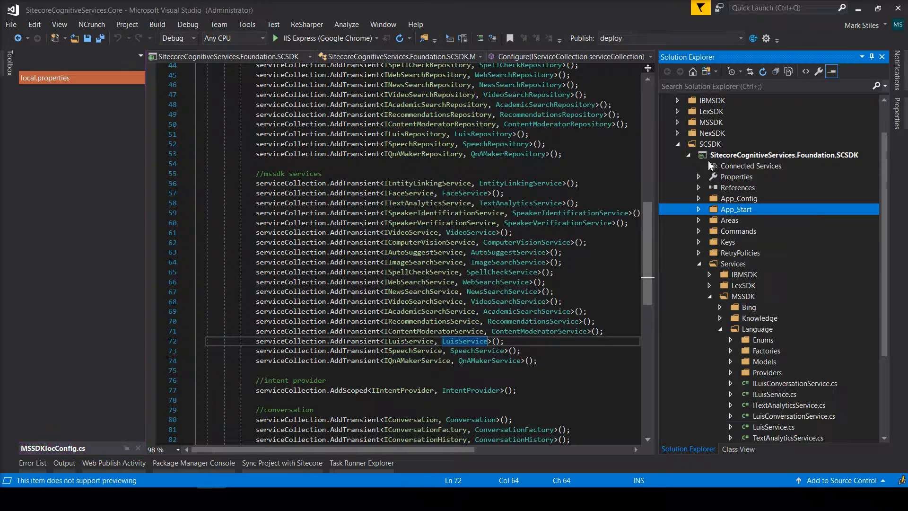
pyautogui.click(689, 155)
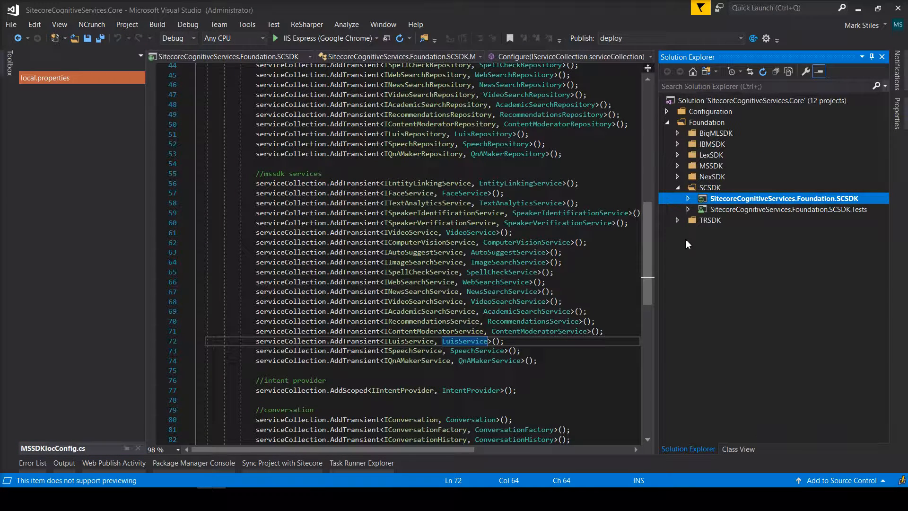